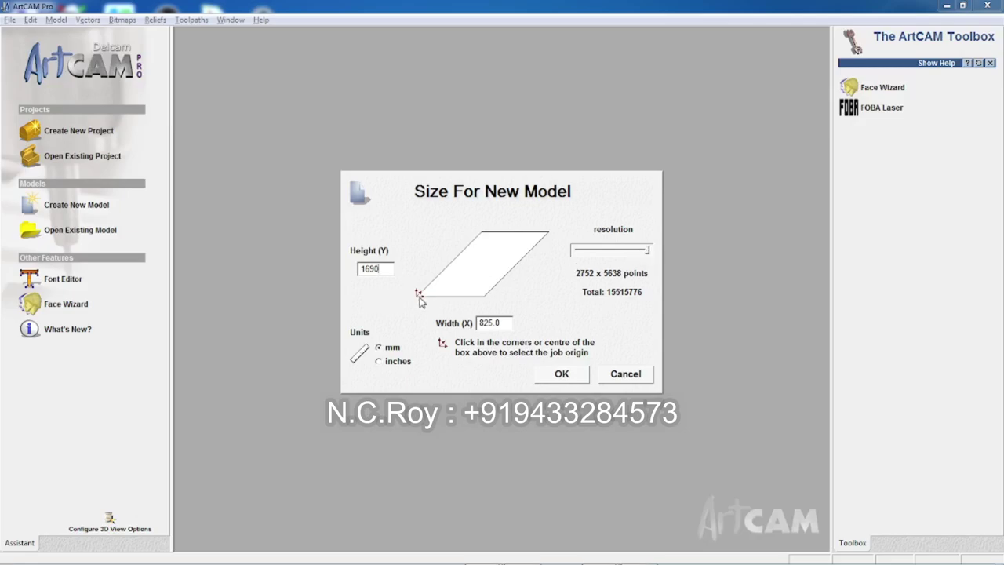
- Create the 825 mm wide, 1690 mm high model with the job origin in its lower-left corner
click(483, 263)
click(418, 298)
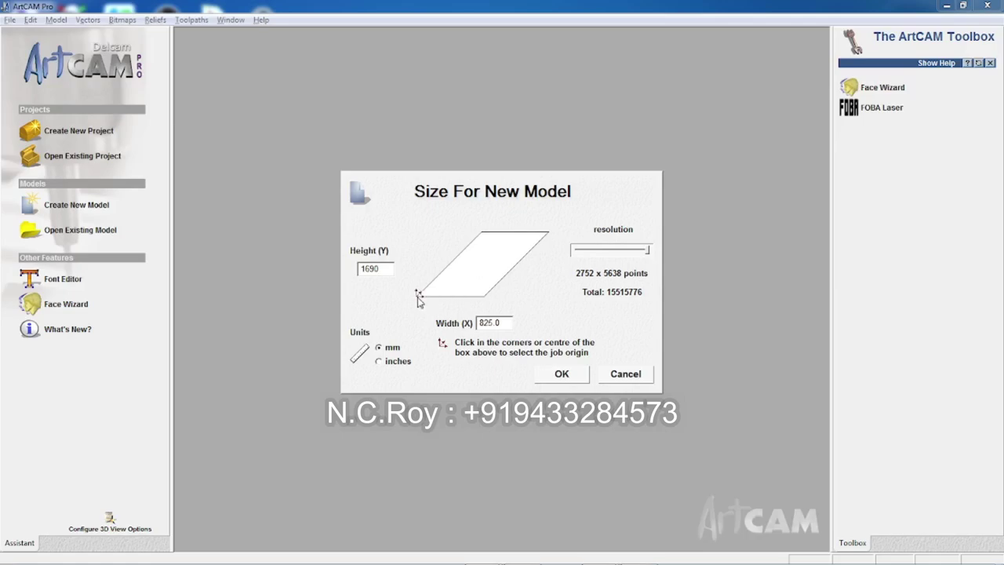
click(562, 374)
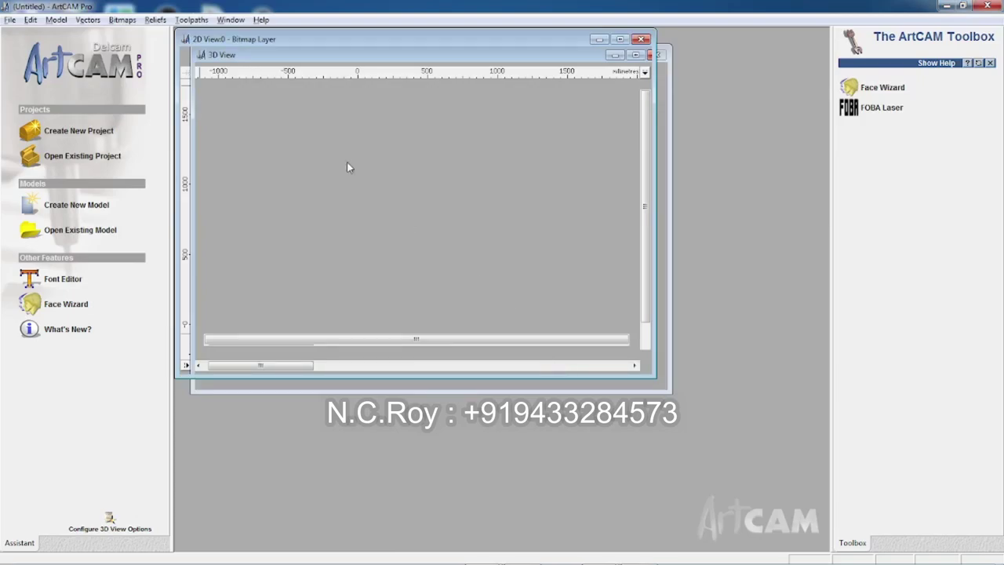
- Tile the 2D and 3D views vertically and turn the 3D view to face the blank model
click(229, 21)
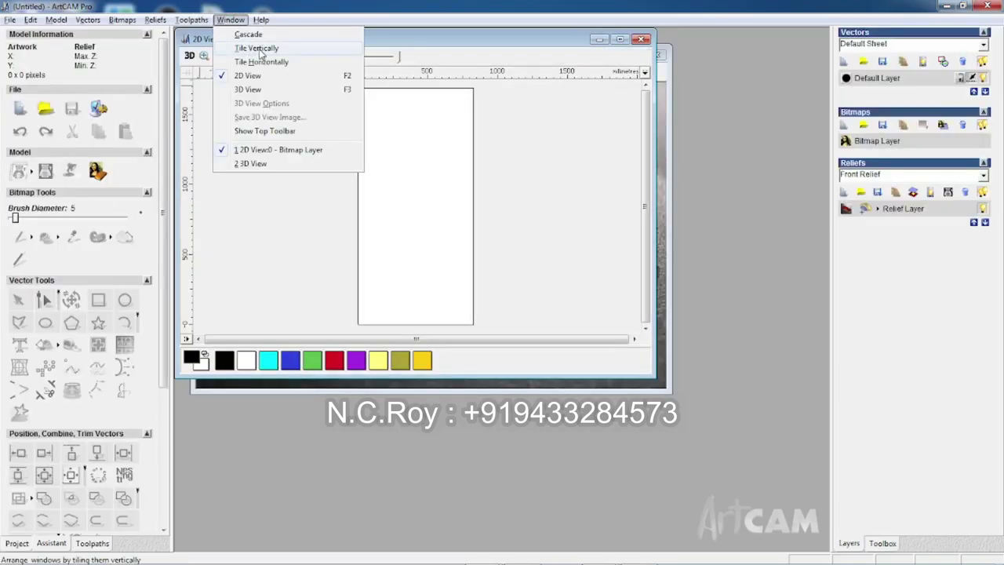
click(253, 48)
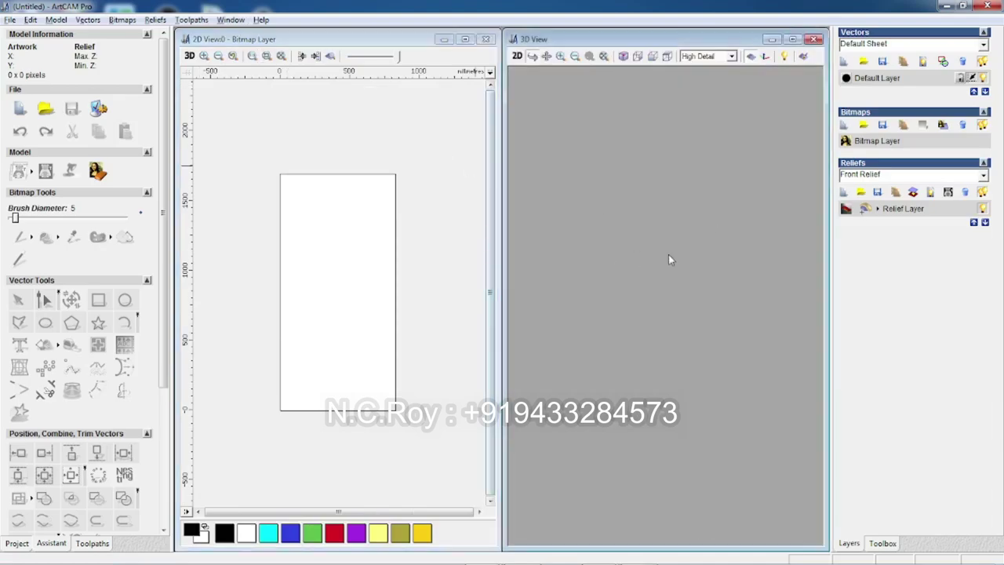
drag(668, 254, 657, 317)
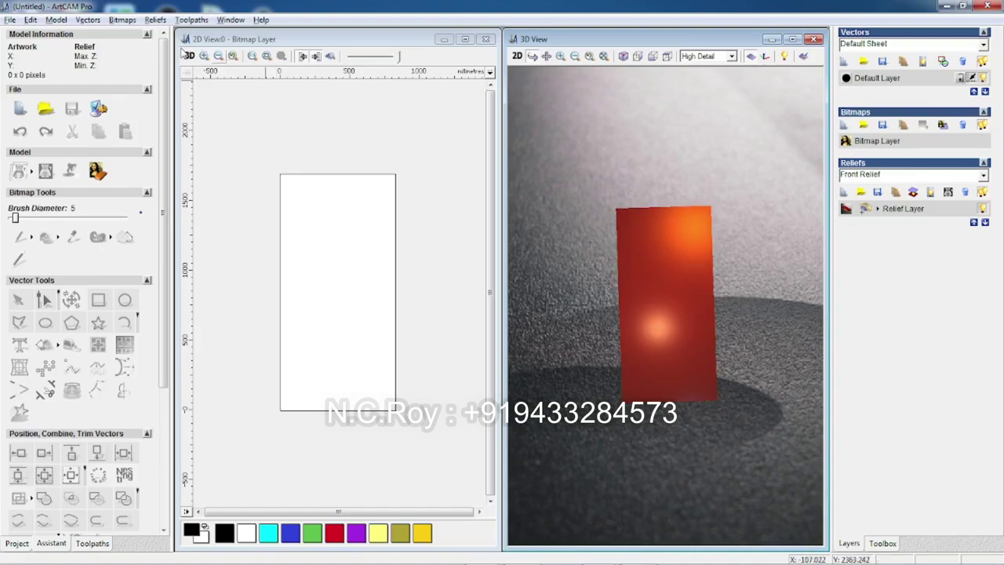
click(154, 20)
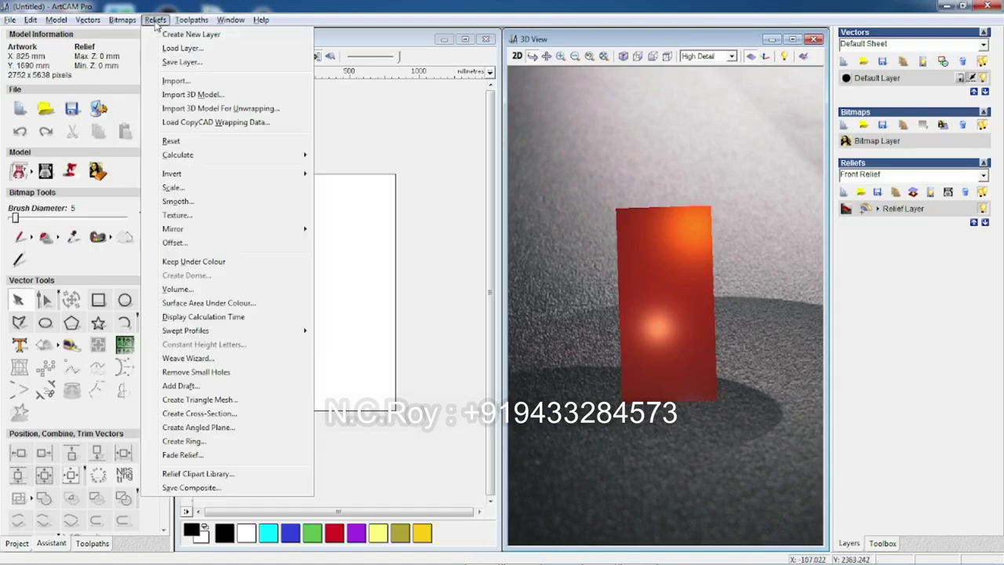
click(176, 80)
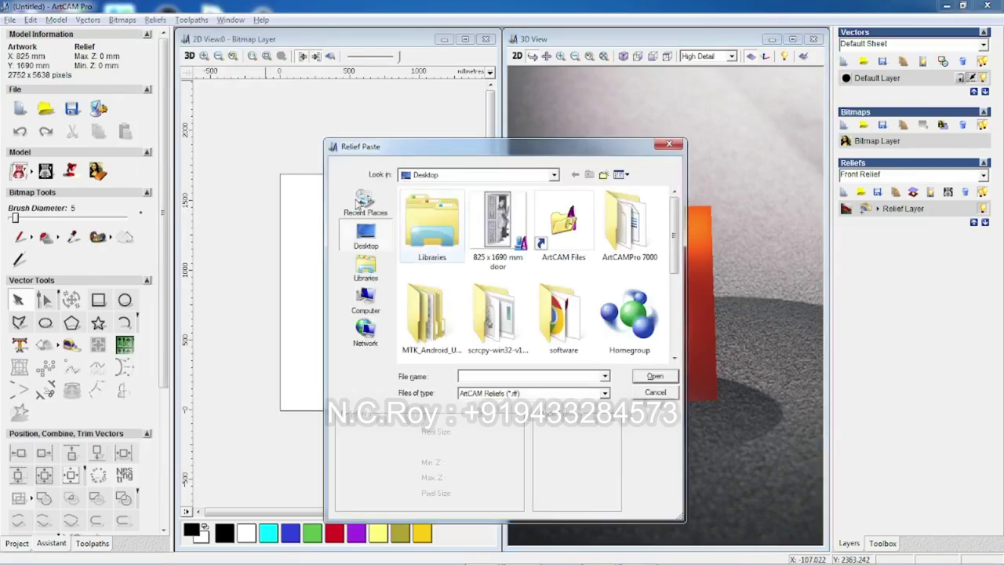
click(497, 227)
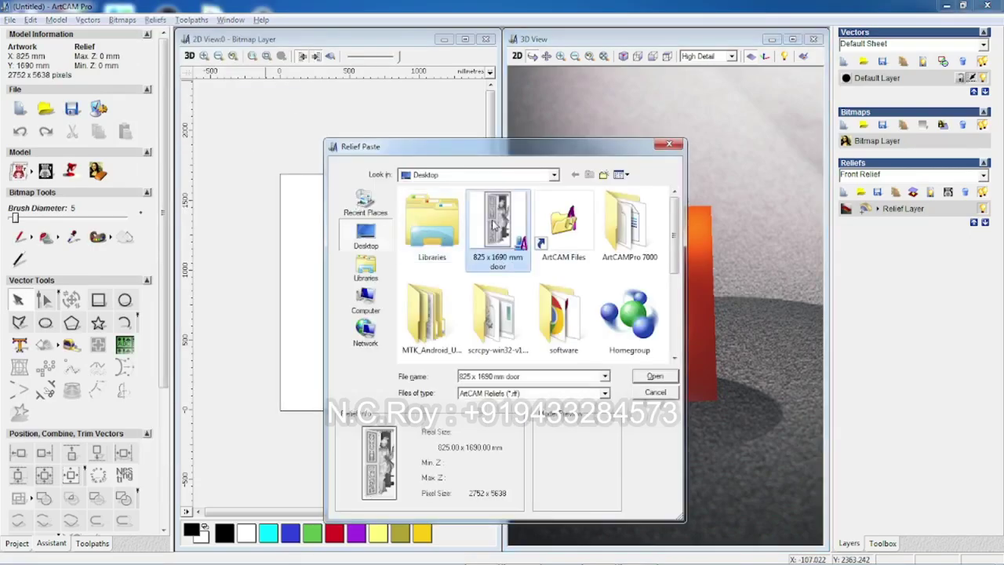
click(661, 375)
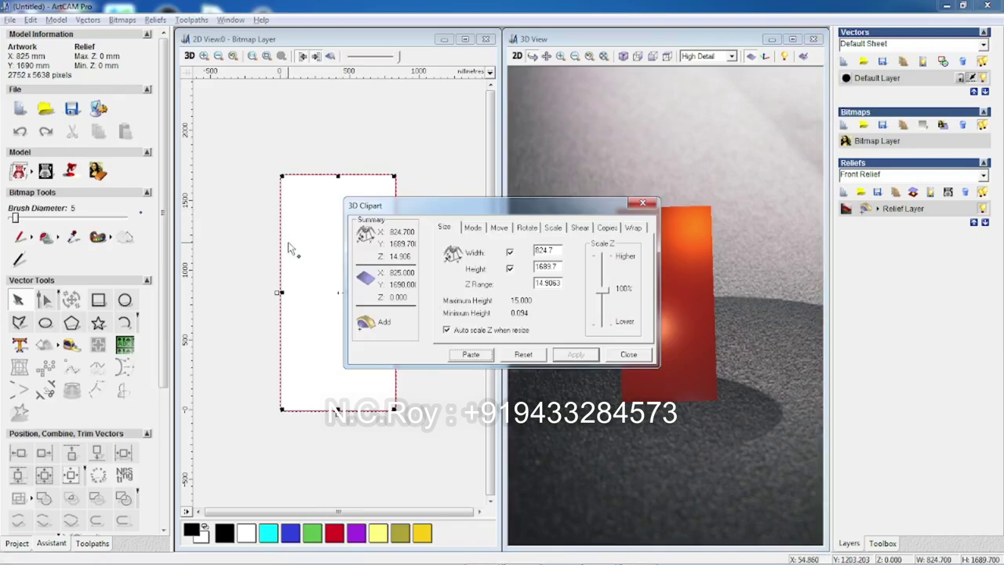
click(628, 355)
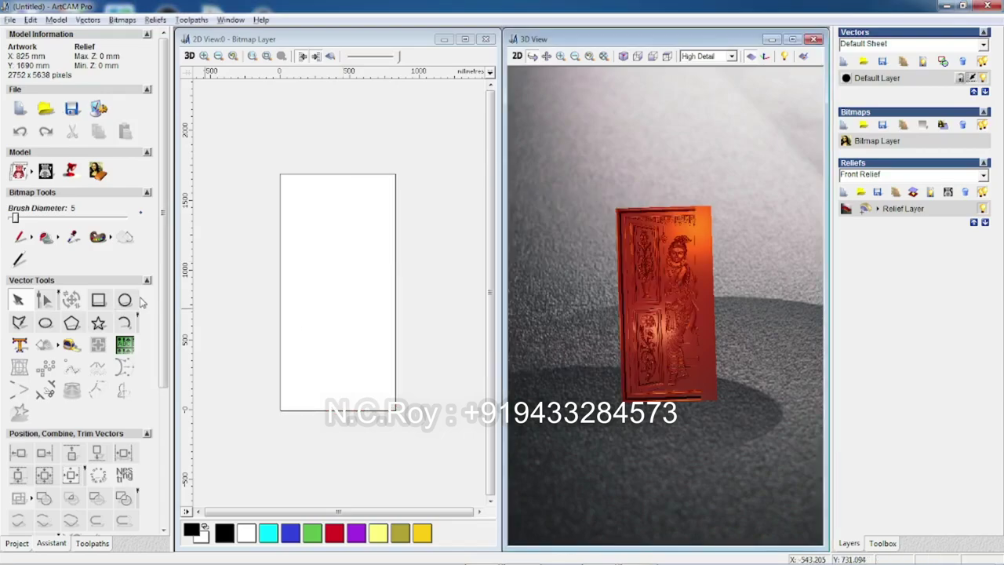
- Add the Desktop folder as a new library in the Relief Clipart Library
drag(163, 309, 166, 427)
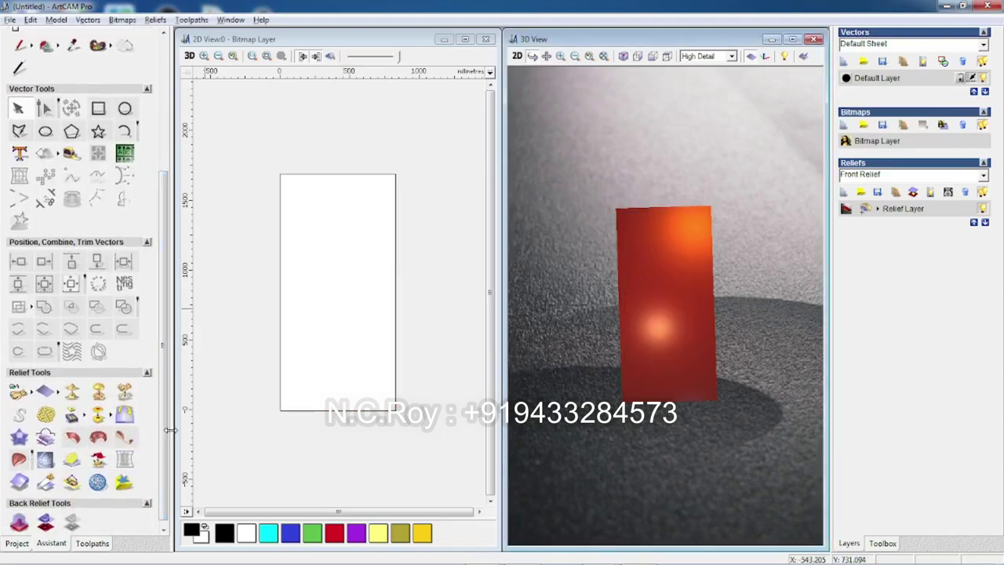
click(123, 484)
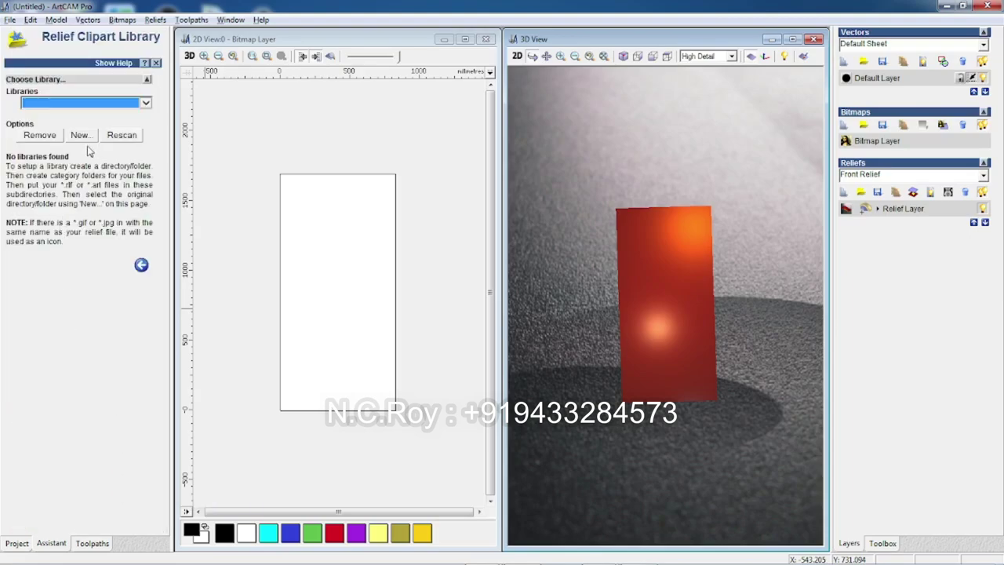
click(83, 135)
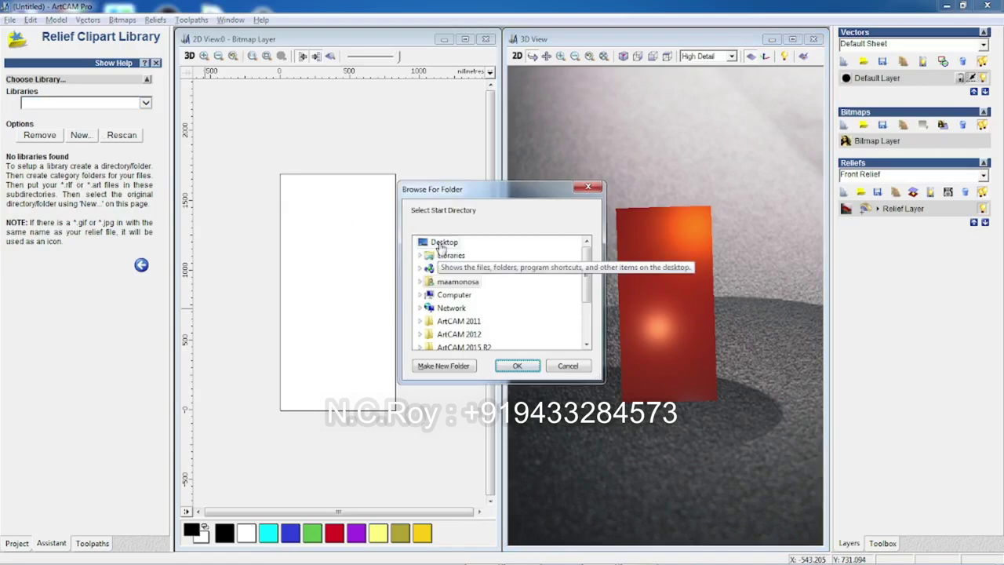
click(441, 244)
click(519, 365)
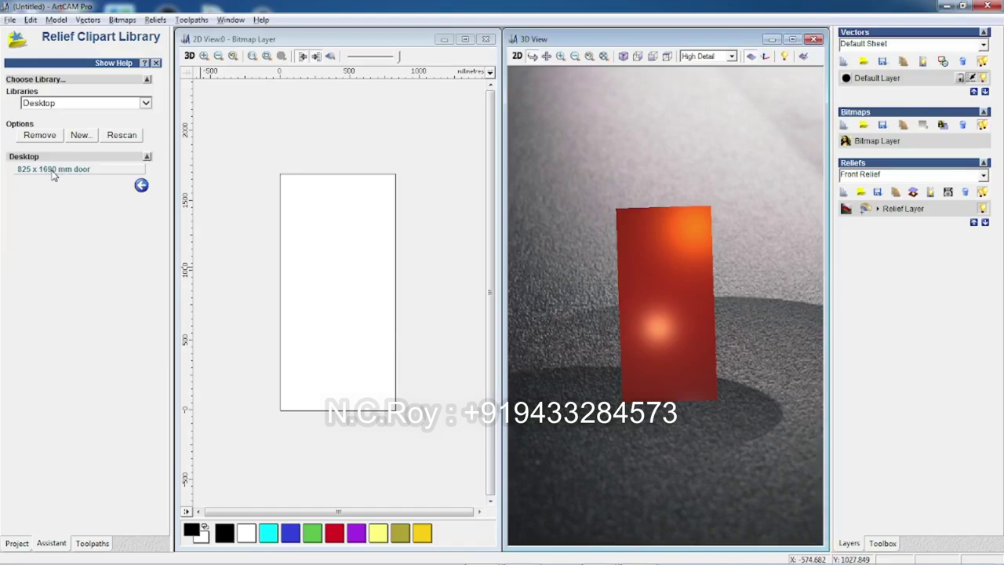
- Place the "825 x 1690 mm door" clipart on the model and set its width to 825, height to 1690 and Z range to 15
drag(53, 174, 356, 302)
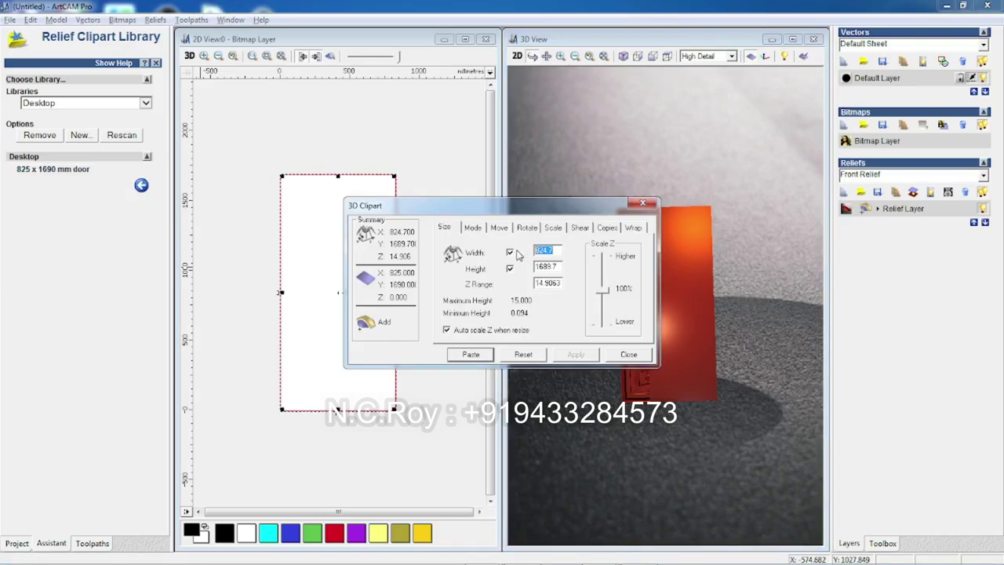
text(825)
key(Tab)
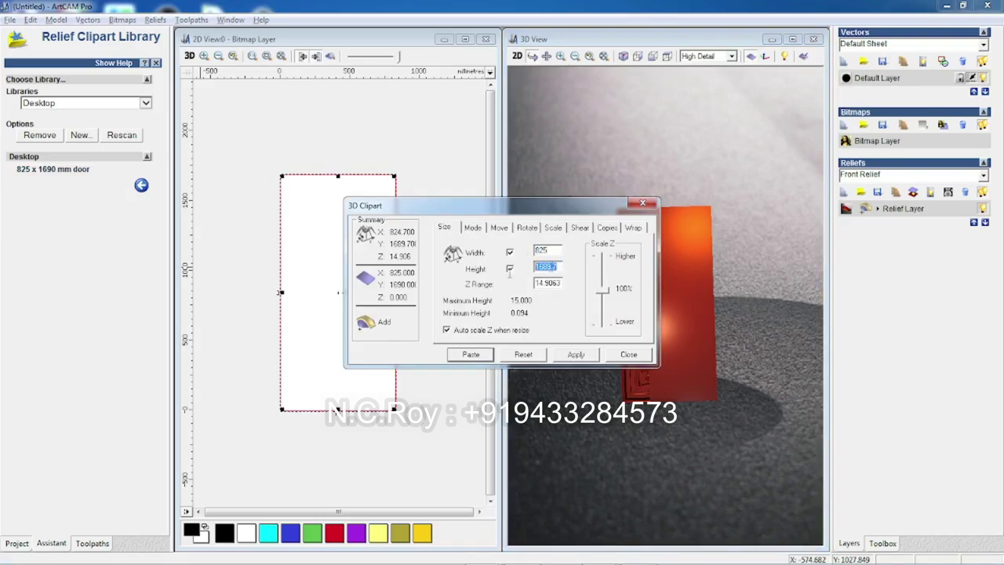
text(1)
click(584, 355)
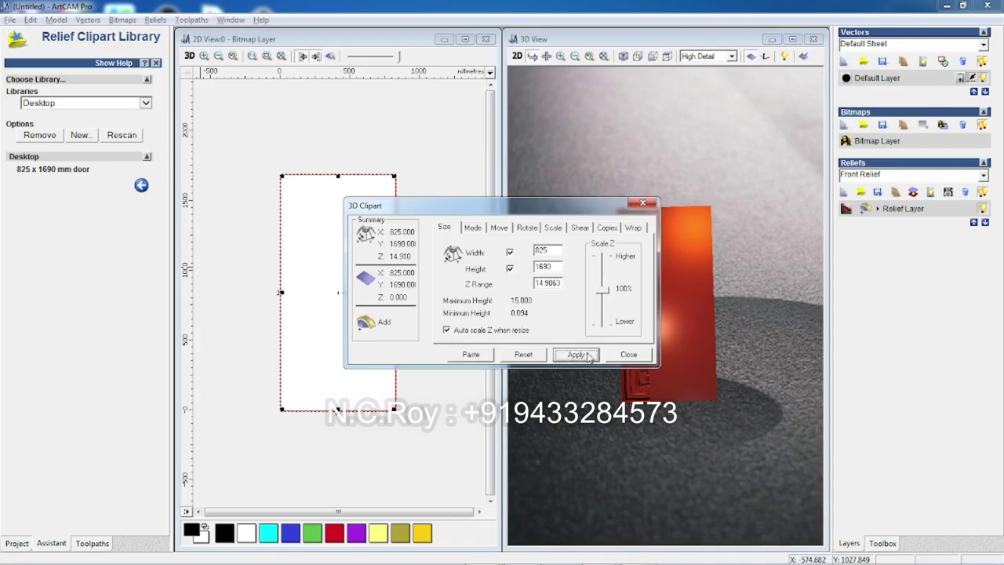
double_click(560, 284)
text(15)
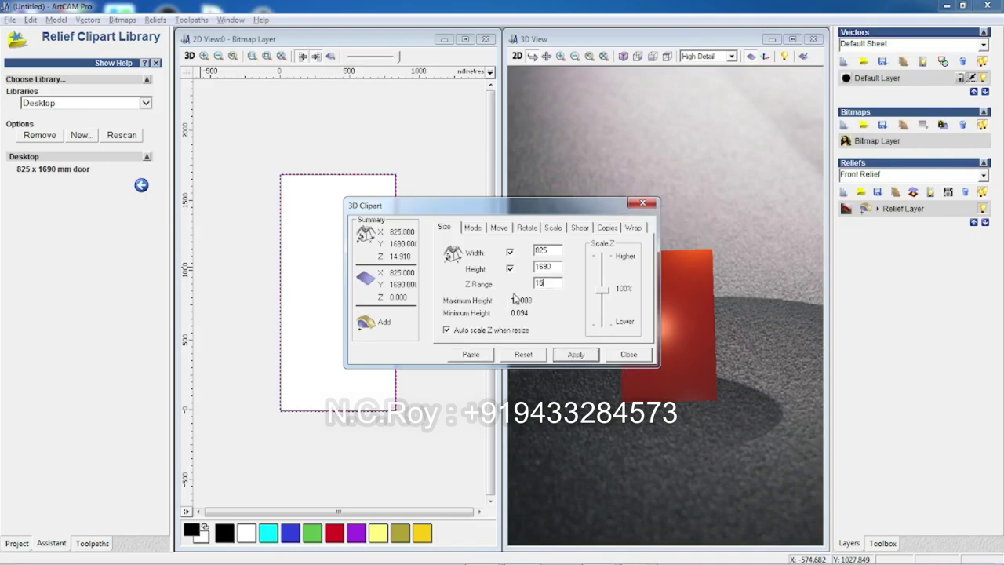
click(576, 354)
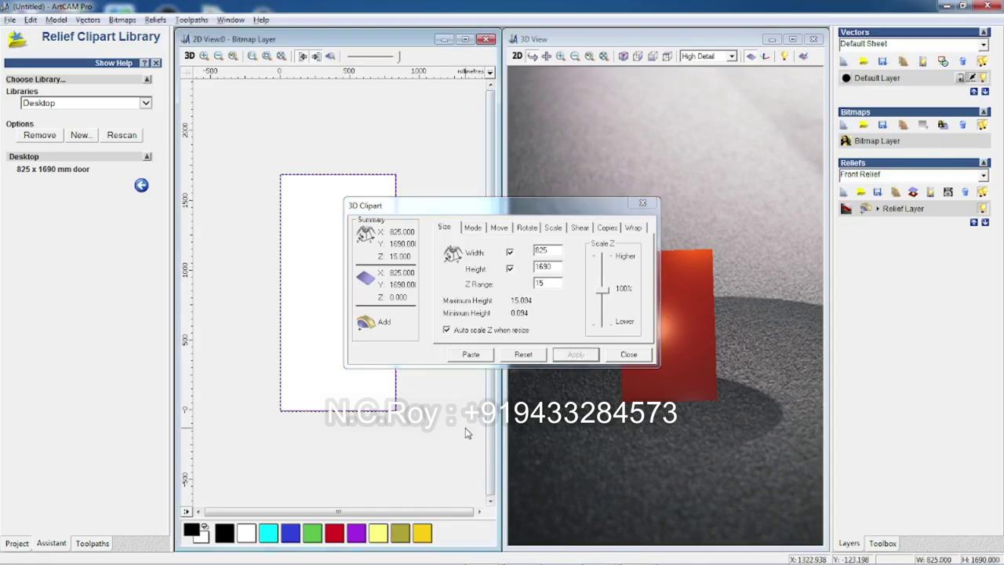
- Leave the Relief Clipart Library and centre the door clipart in the page
click(396, 187)
click(156, 63)
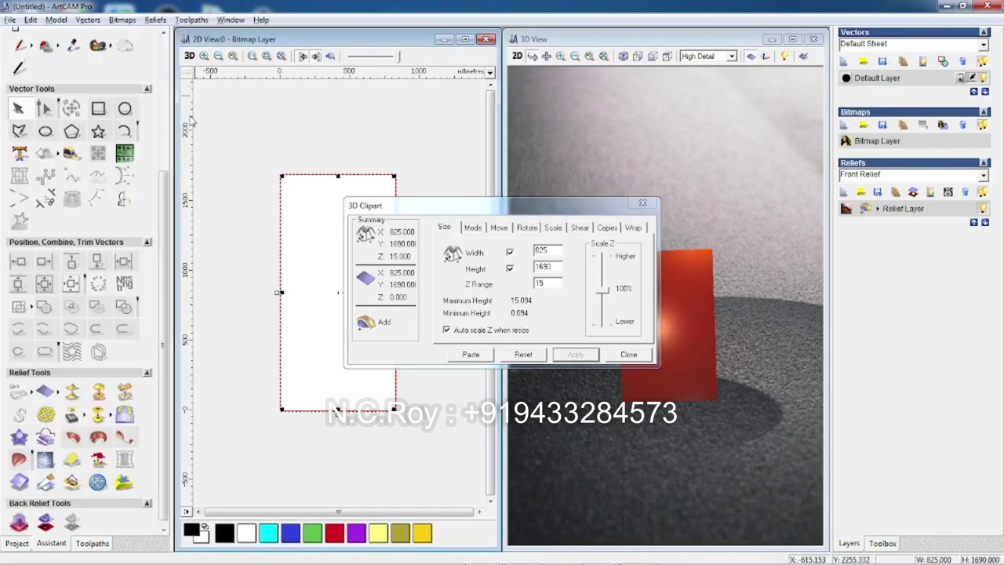
drag(292, 170, 327, 135)
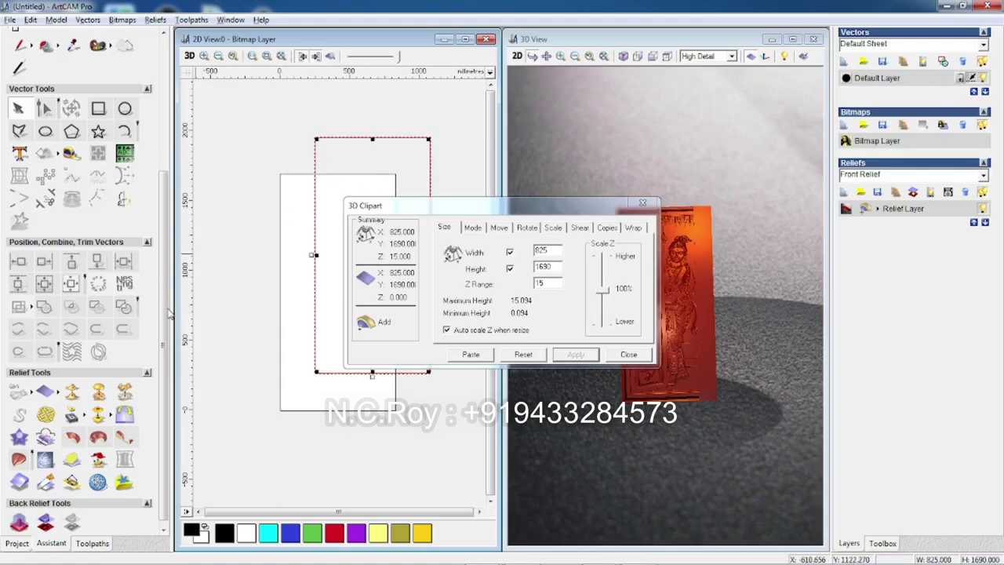
scroll(169, 297, up, 1)
scroll(168, 296, up, 3)
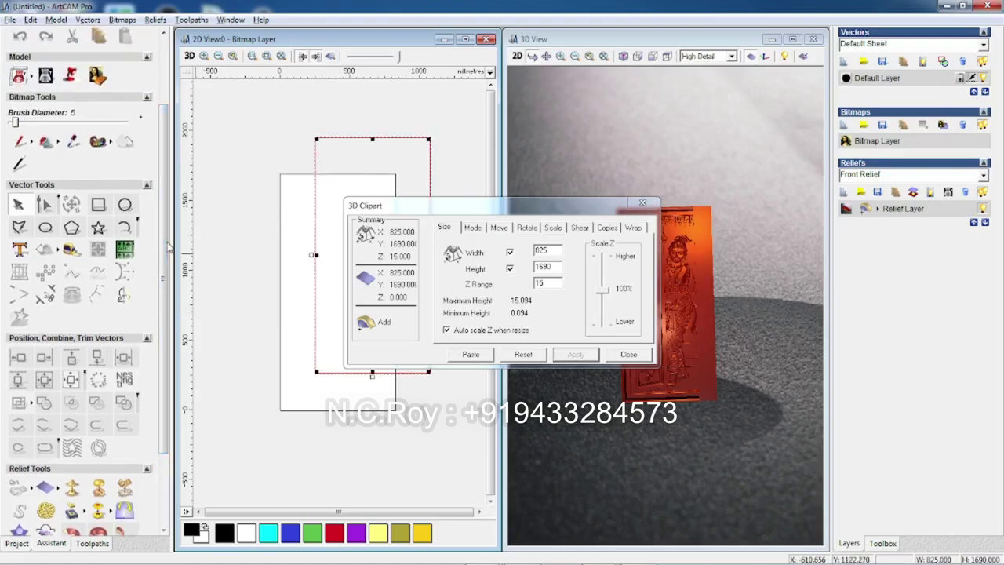
click(227, 315)
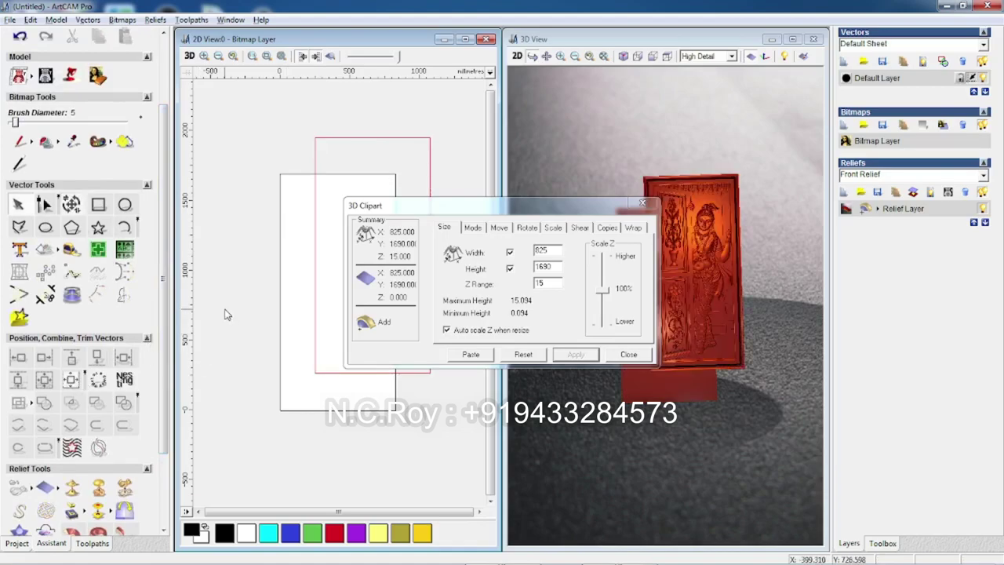
click(315, 313)
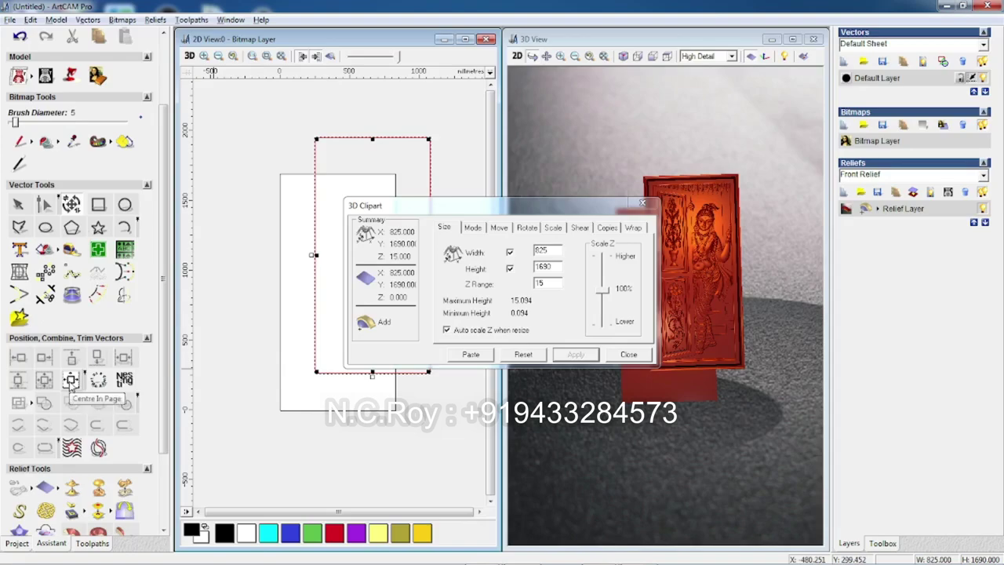
click(70, 381)
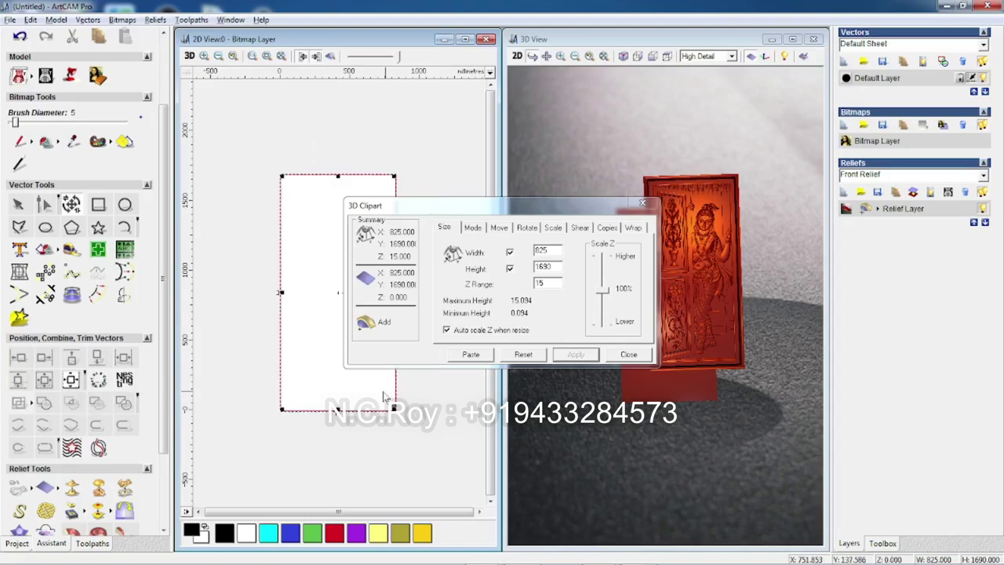
- Paste the door clipart into the relief layer and display the relief preview in the 2D view
click(469, 355)
click(466, 355)
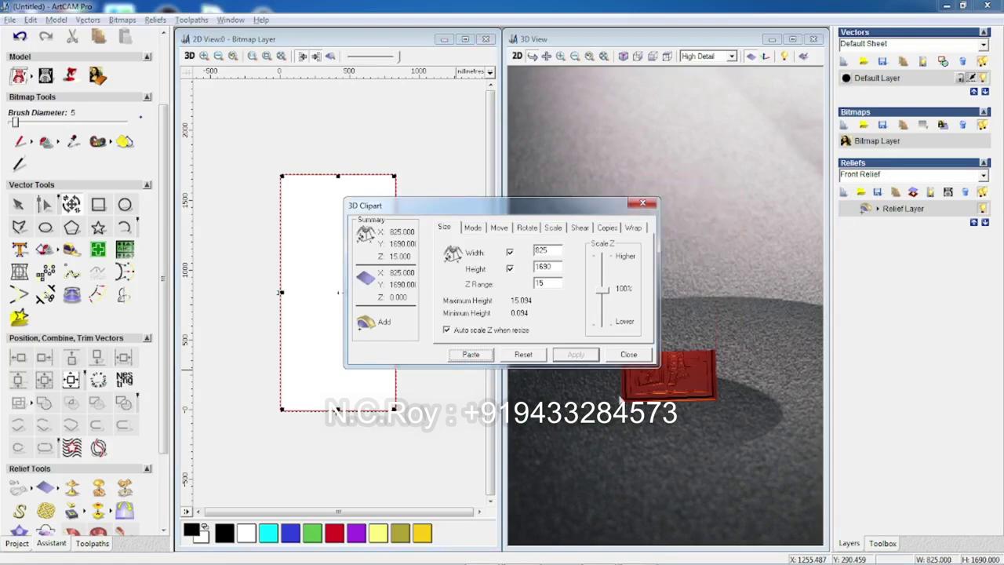
click(331, 57)
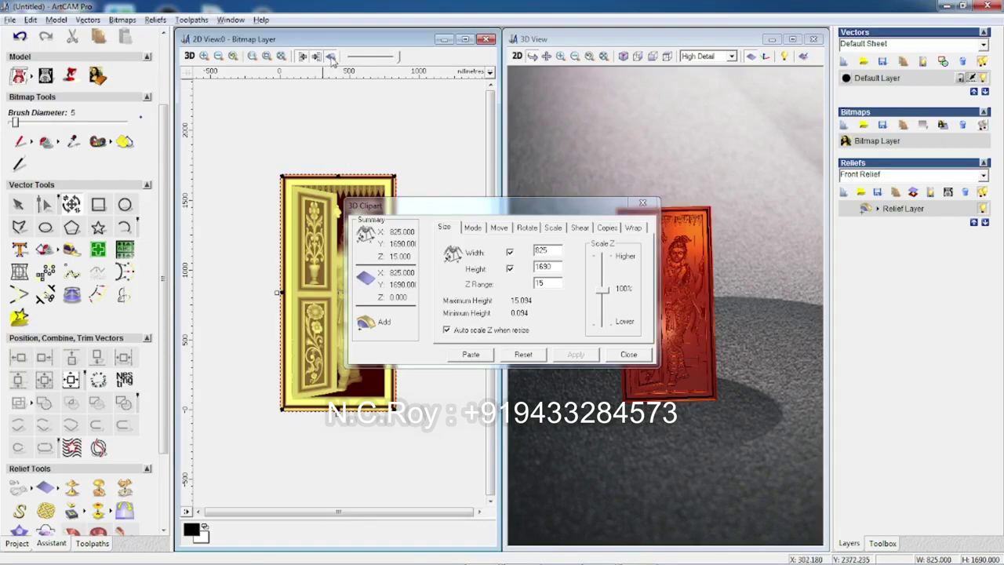
click(627, 355)
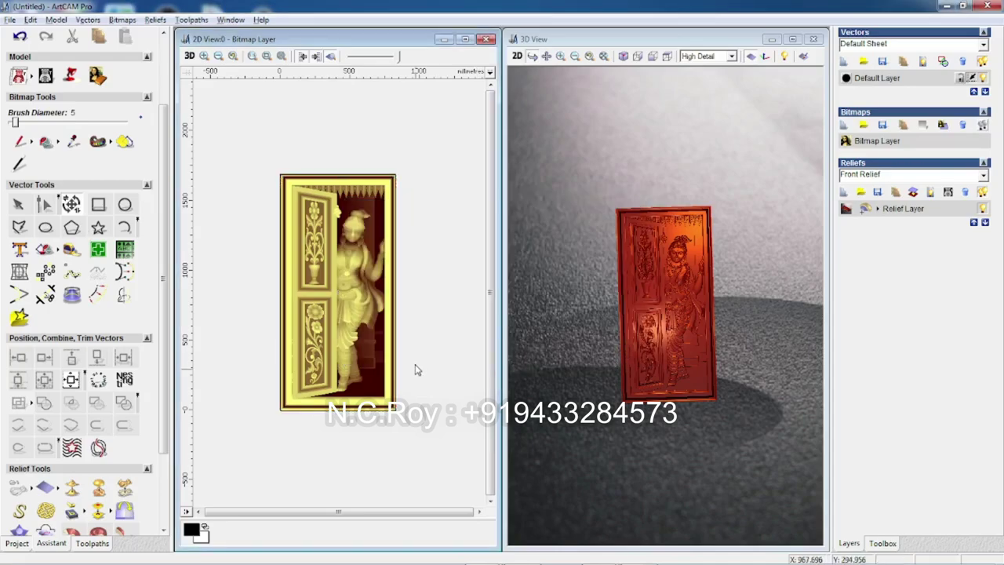
click(679, 331)
scroll(678, 331, up, 5)
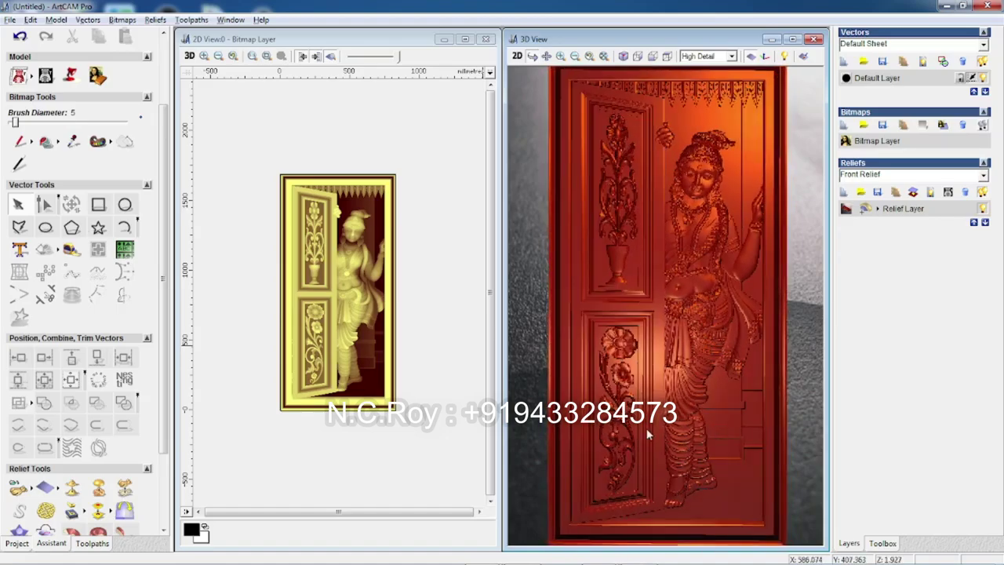
- Ungroup all of the rectangular boundary vector around the door relief
click(382, 280)
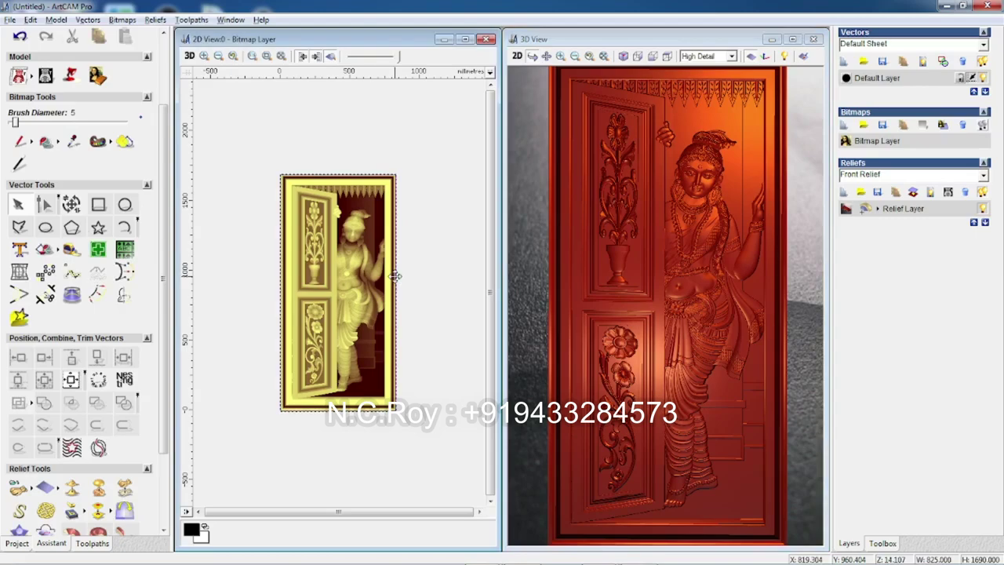
right_click(397, 279)
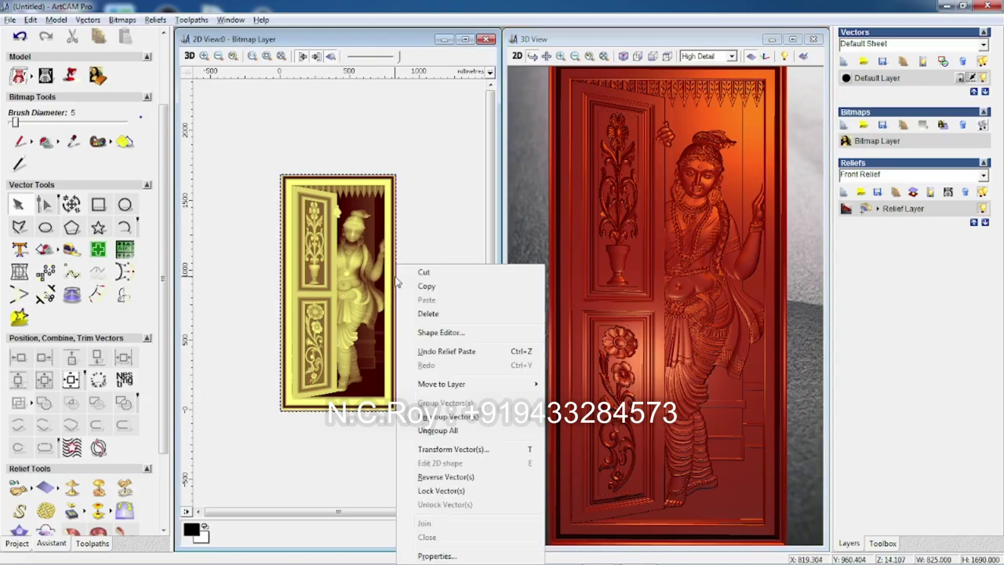
click(445, 431)
click(439, 289)
- Offset the door's boundary vector inwards by 0.5 mm with sharp corners, keeping the original vector
scroll(384, 205, up, 5)
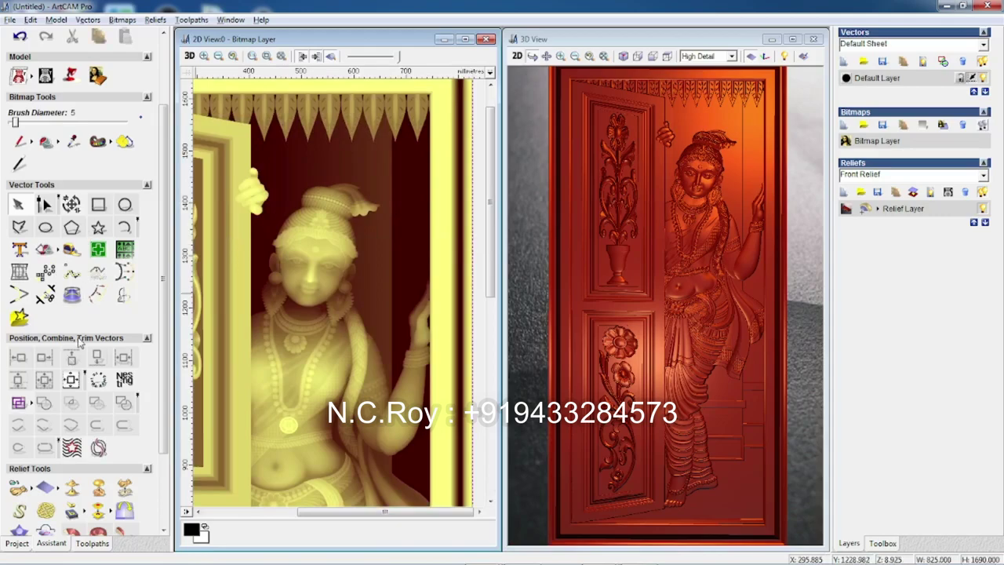
click(94, 296)
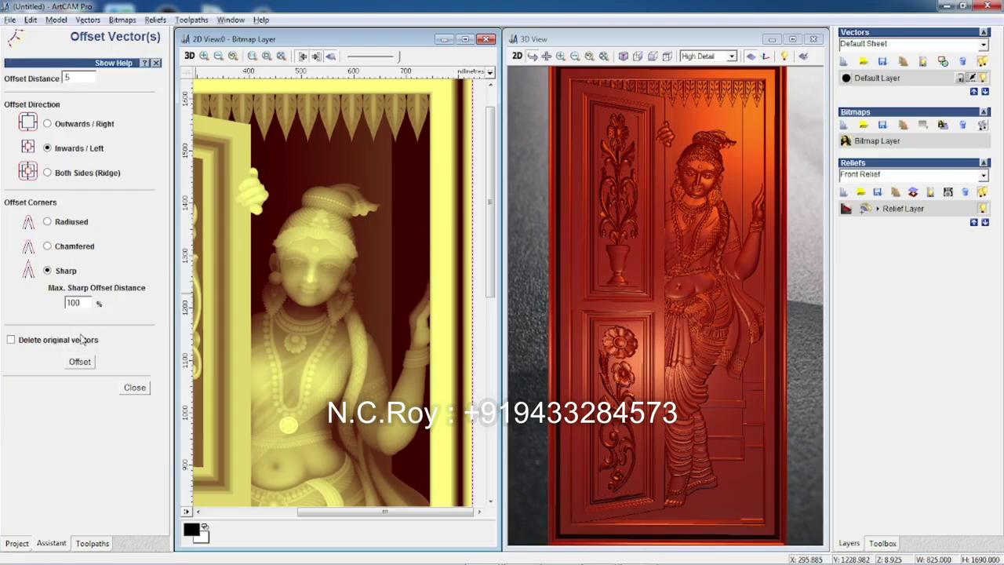
click(81, 365)
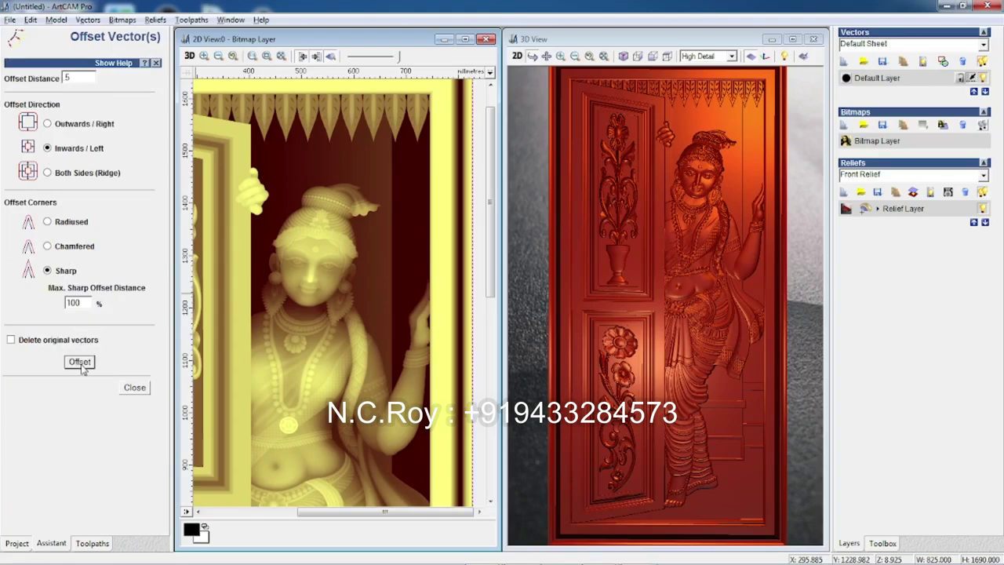
click(134, 388)
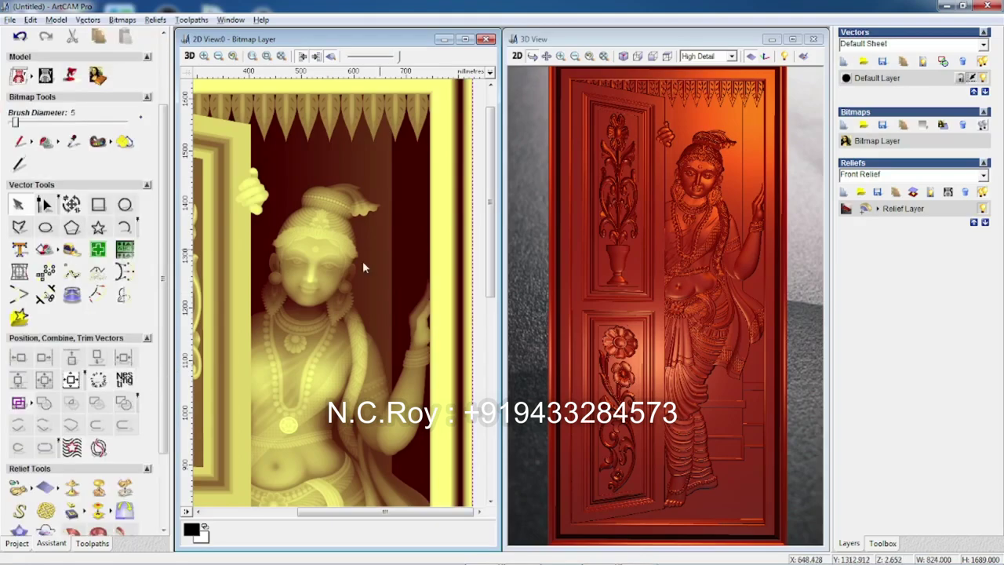
- Select the inner offset boundary vector around the door relief
scroll(395, 192, up, 5)
scroll(396, 192, up, 2)
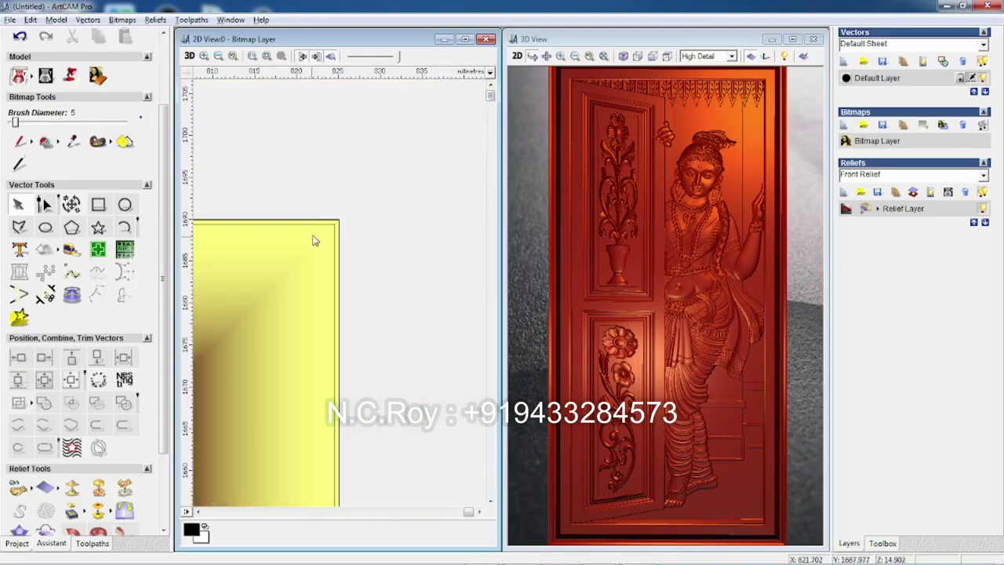
click(334, 251)
scroll(336, 256, down, 6)
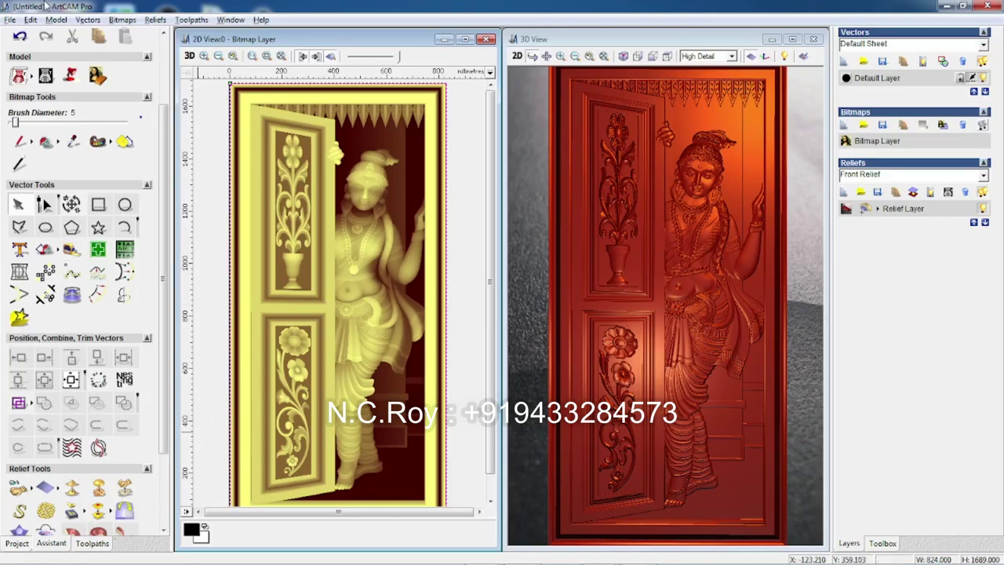
- Save the model as 3d in a new Desktop folder called 3d toolpath
click(10, 20)
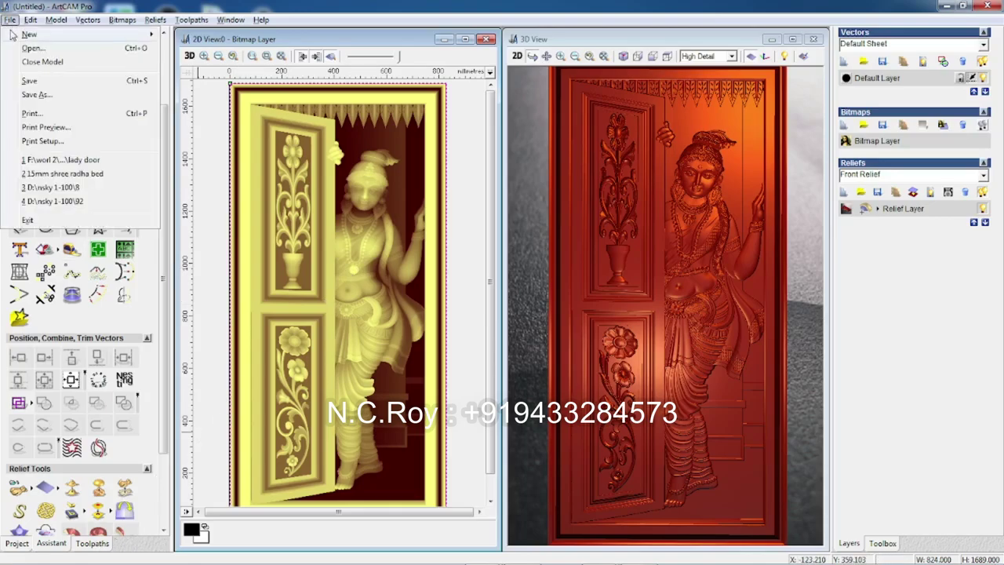
click(32, 95)
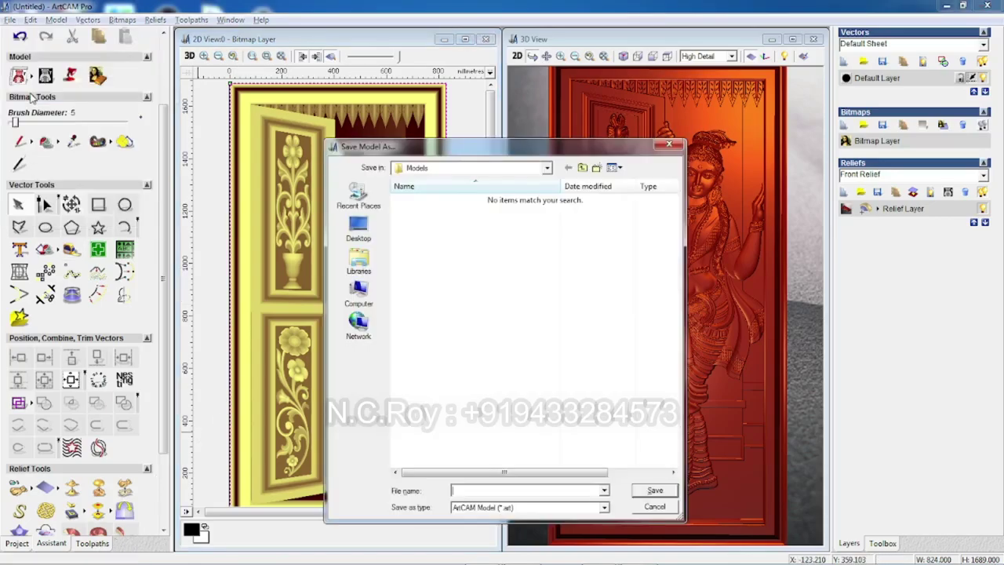
click(359, 228)
click(597, 168)
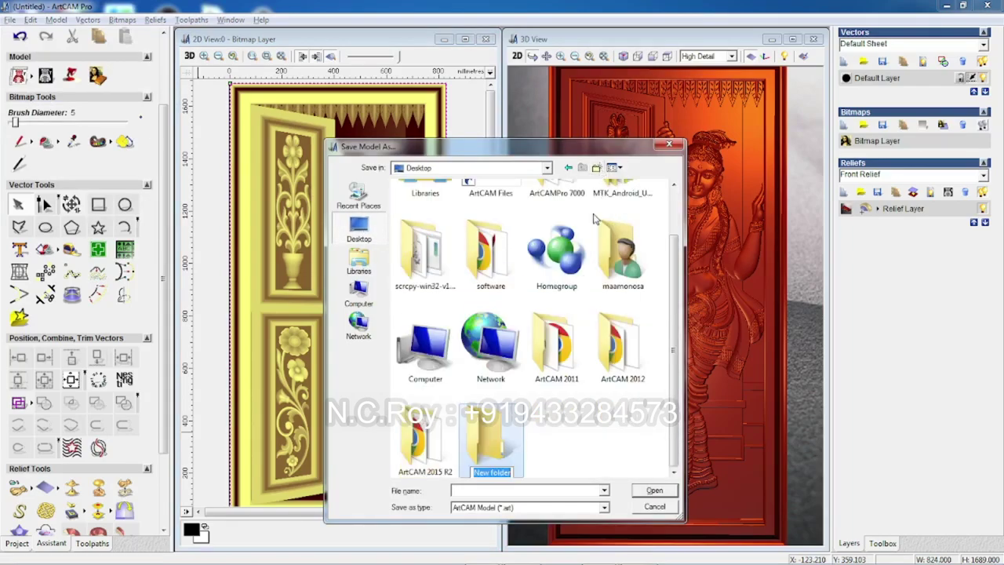
text(3d toolpath)
double_click(506, 432)
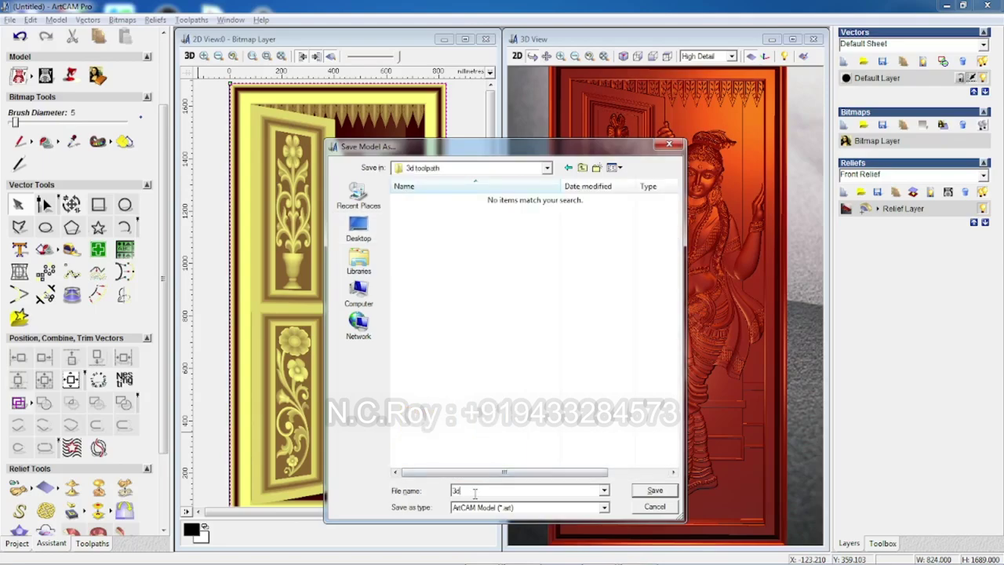
click(674, 493)
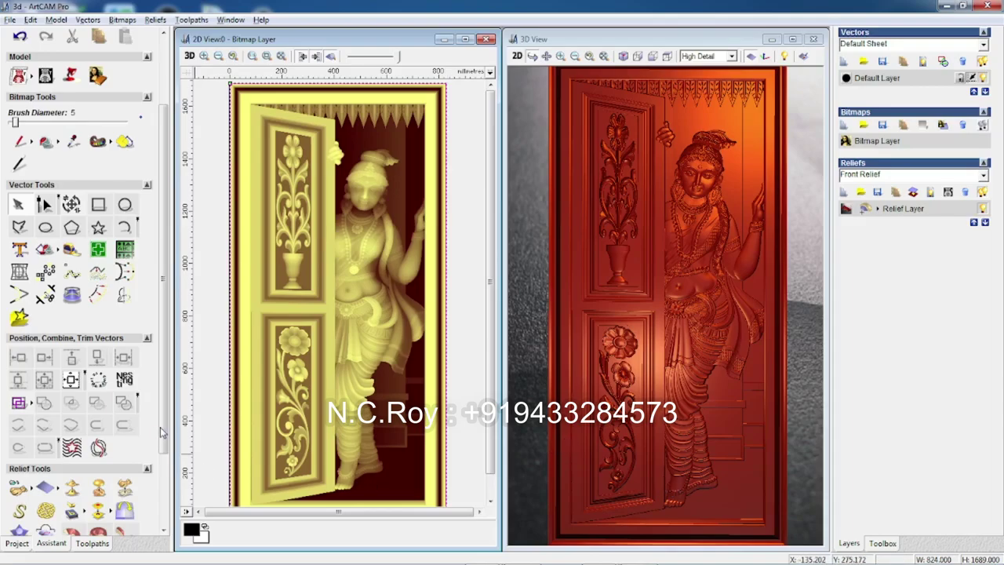
- Start a 2D profiling toolpath on the inside of the selected vector with a finish depth of 0.5 mm
drag(163, 432, 165, 548)
click(102, 546)
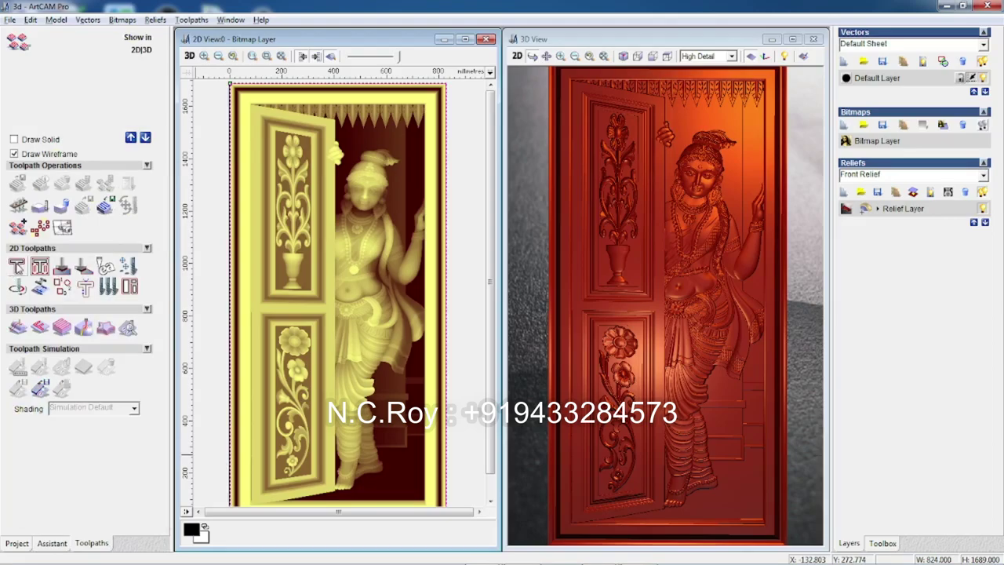
click(14, 267)
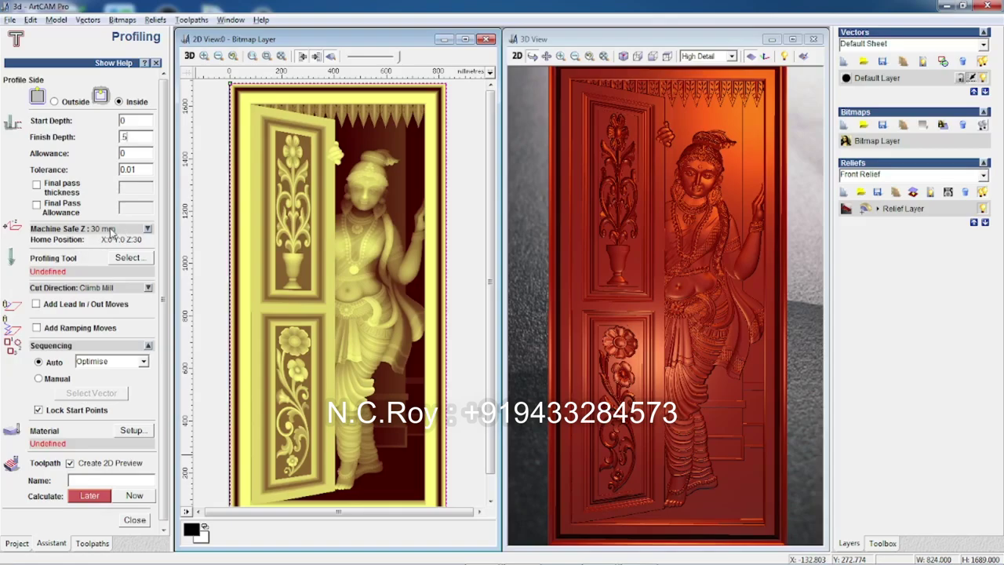
- Choose End Mill 6 mm as the profiling tool and set its stepdown to 0.5 mm
click(131, 263)
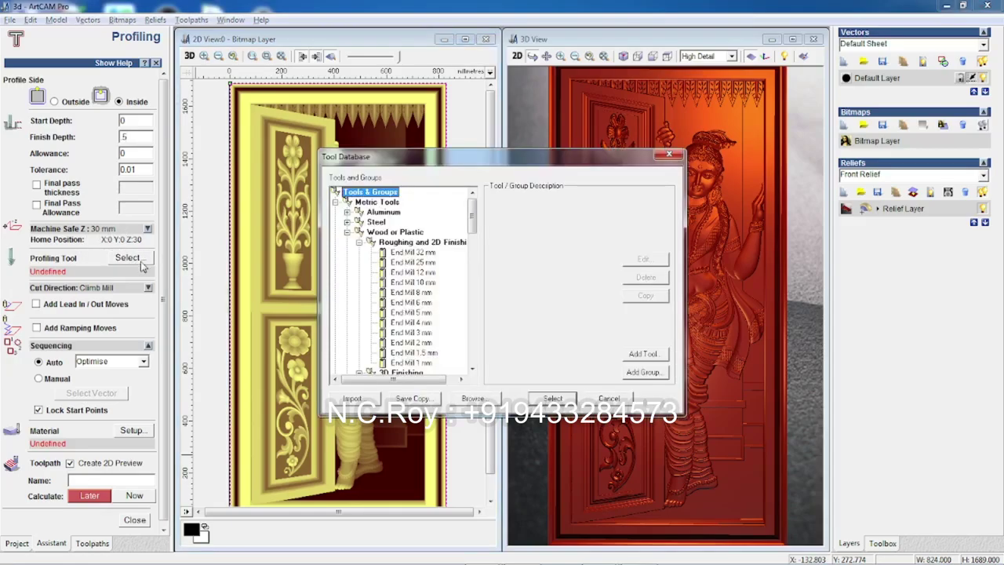
click(424, 303)
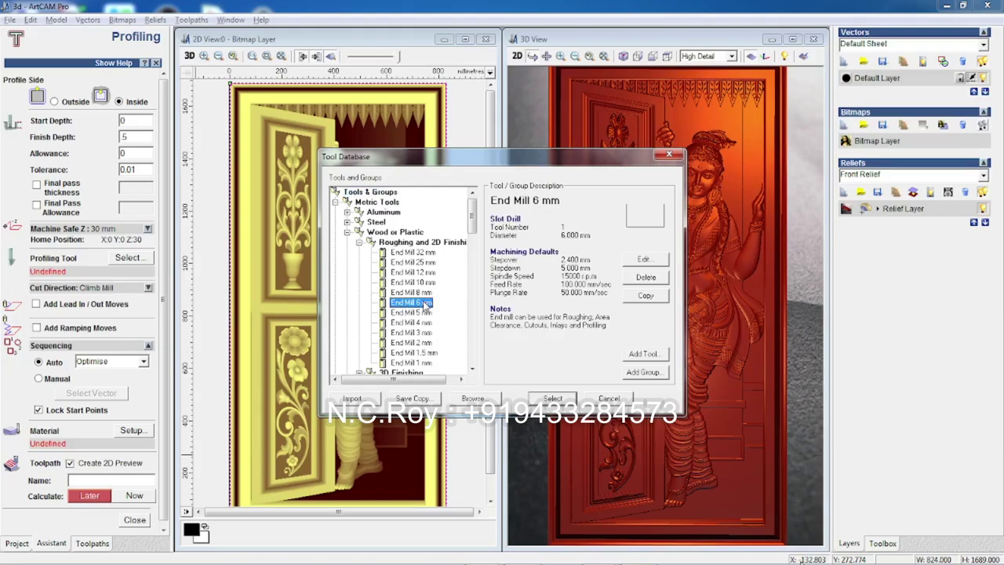
click(645, 259)
double_click(643, 200)
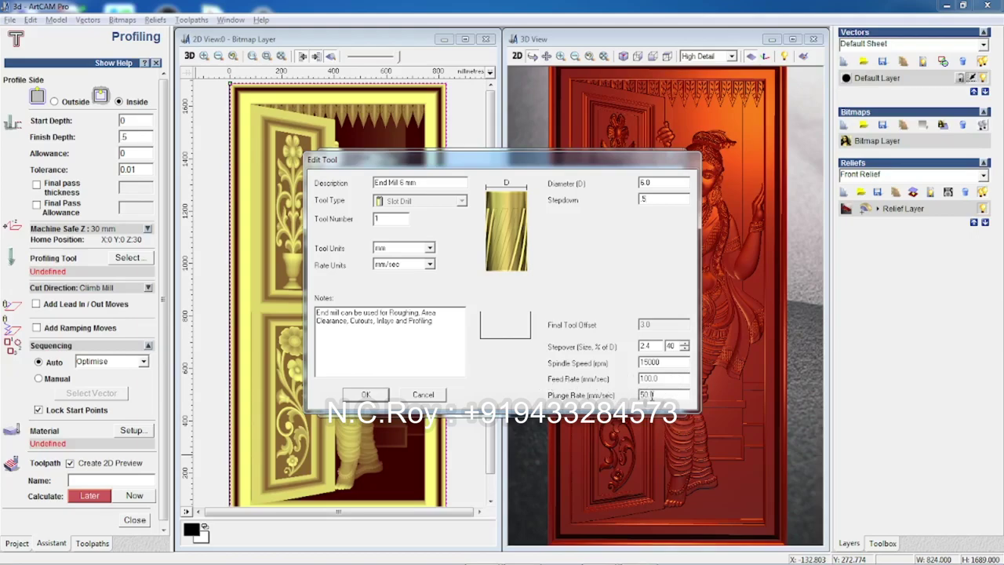
click(358, 397)
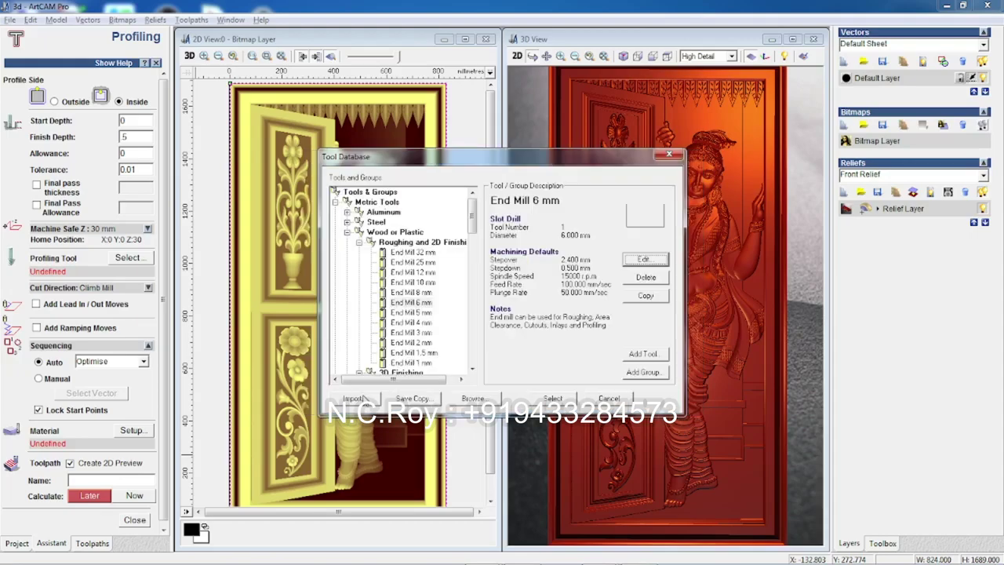
click(551, 400)
- Set the material thickness to 35 mm with a top offset of 0 and calculate the profile toolpath
click(141, 430)
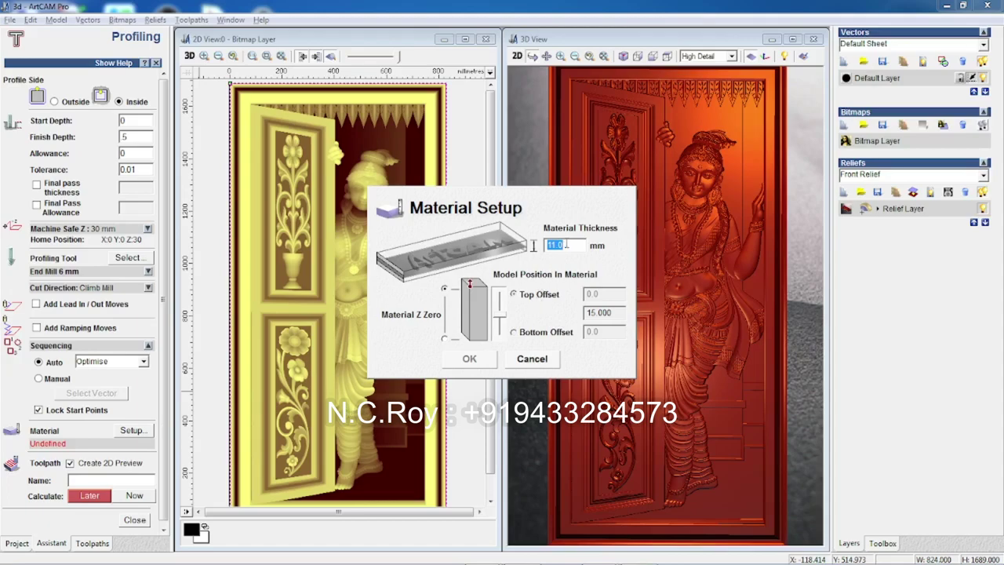
text(35)
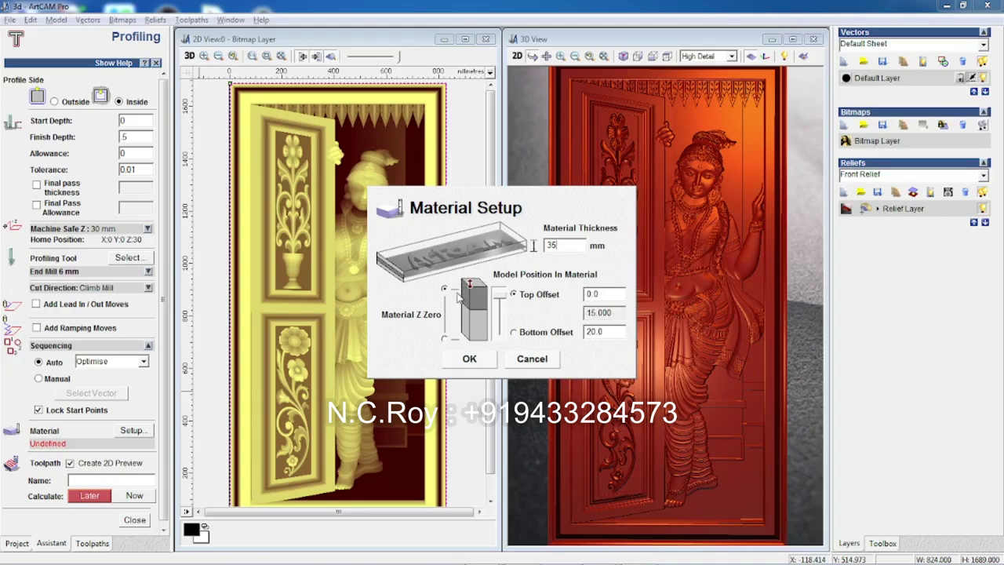
click(468, 358)
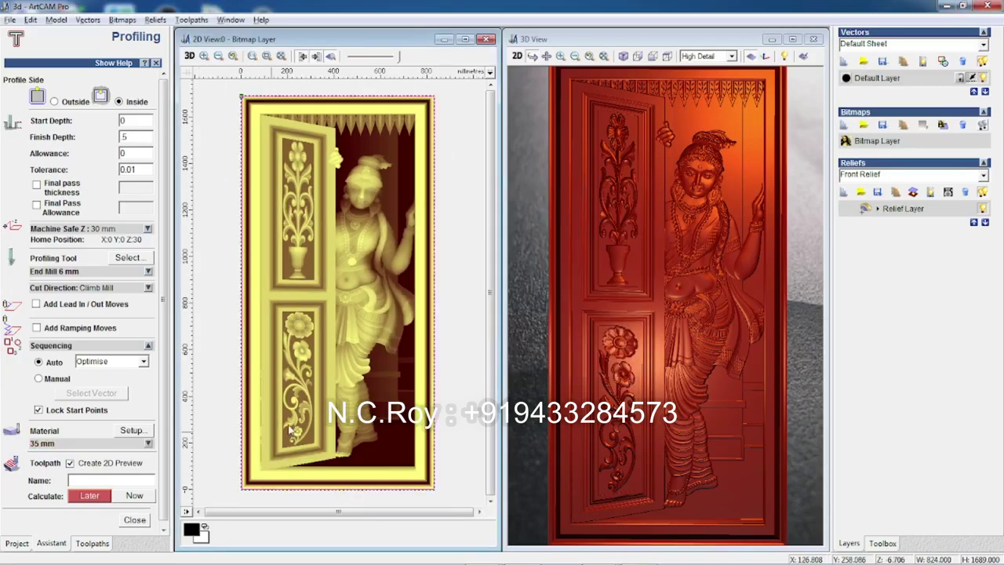
click(146, 497)
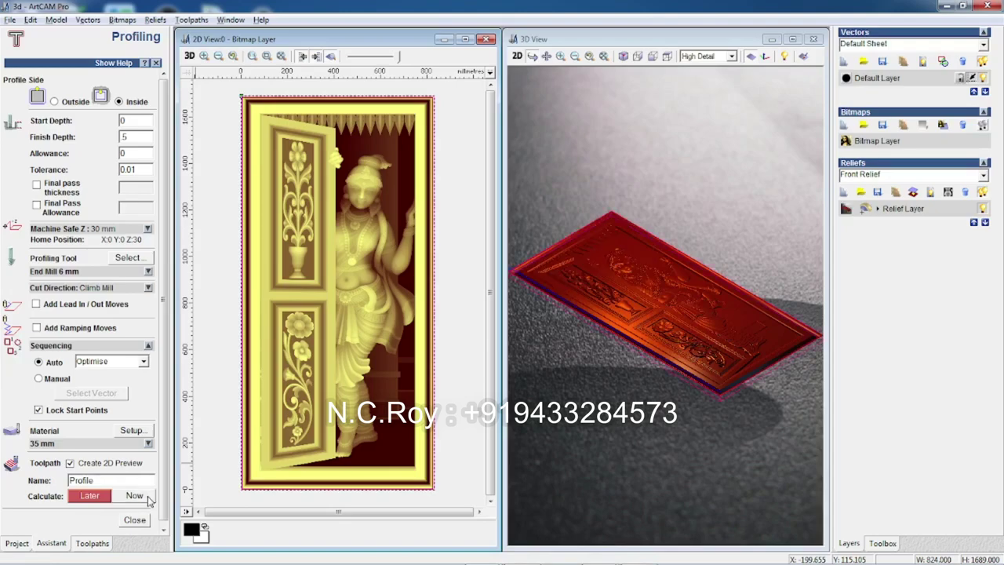
click(767, 56)
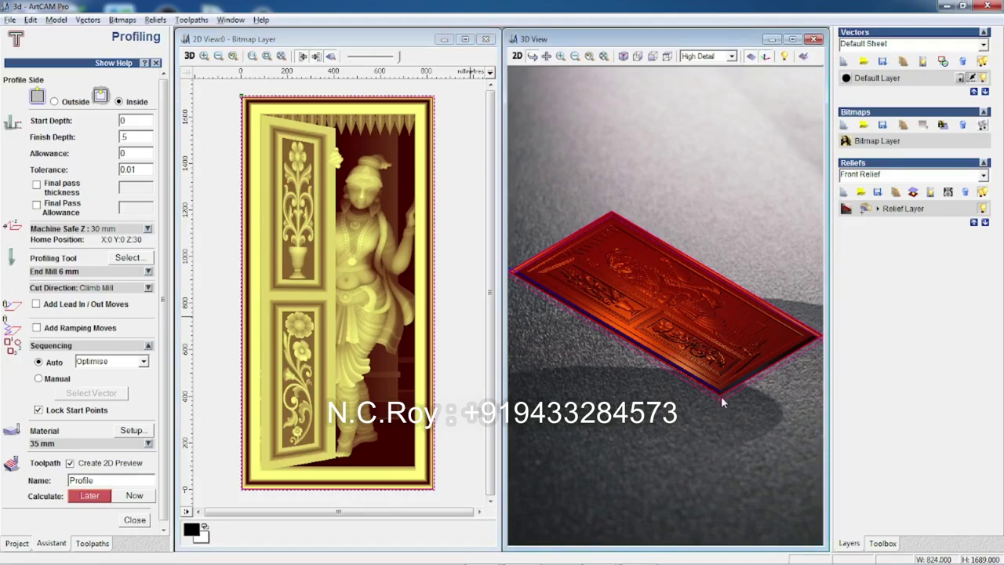
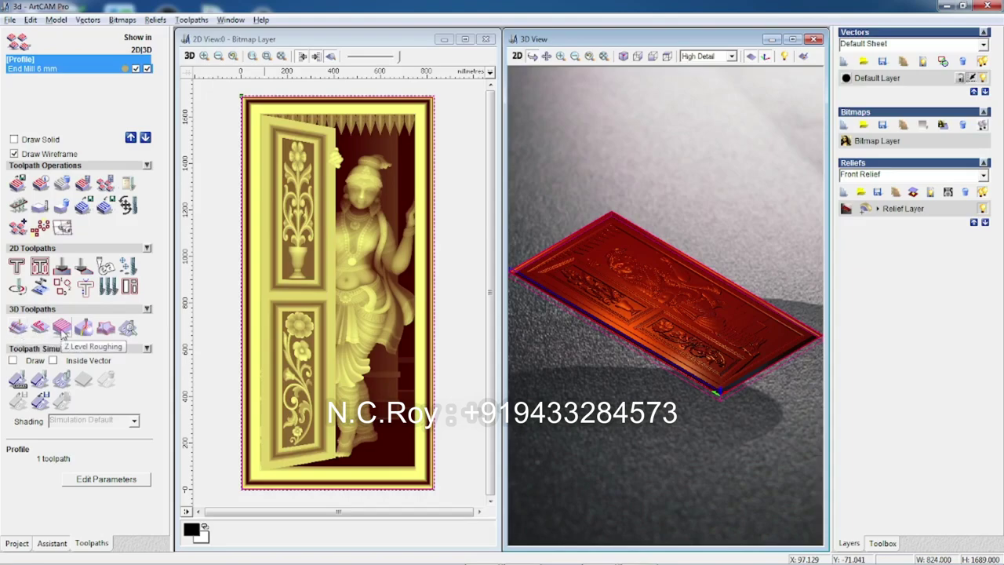
- Start a Z Level Roughing toolpath on the selected vector, using End Mill 6 mm with its stepdown set to 5 mm
click(62, 327)
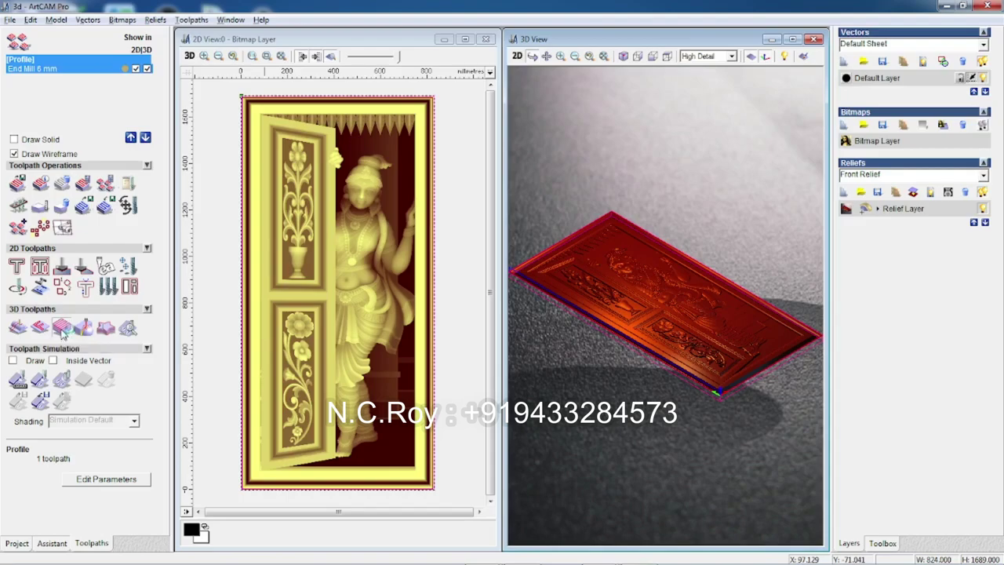
click(37, 170)
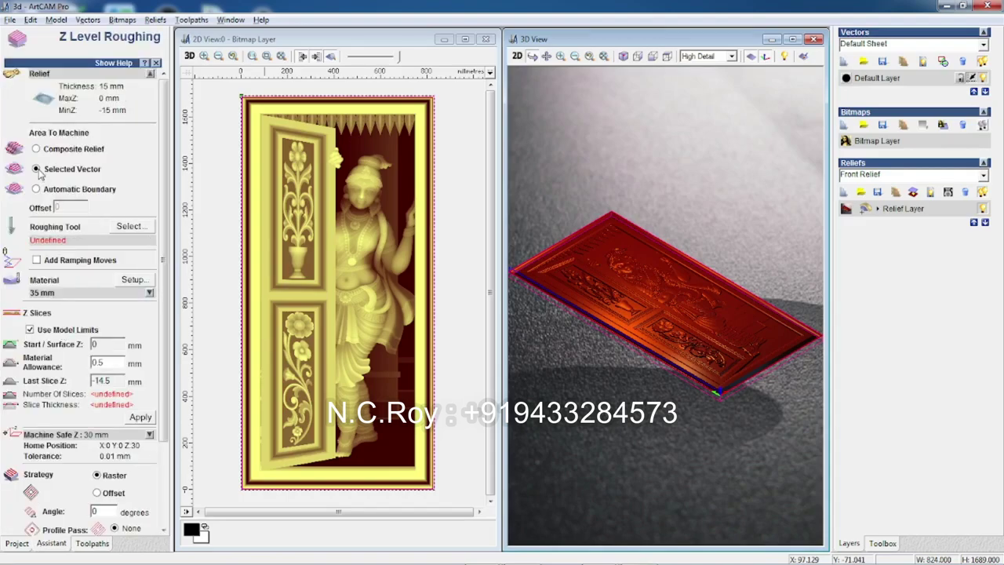
click(128, 227)
click(425, 303)
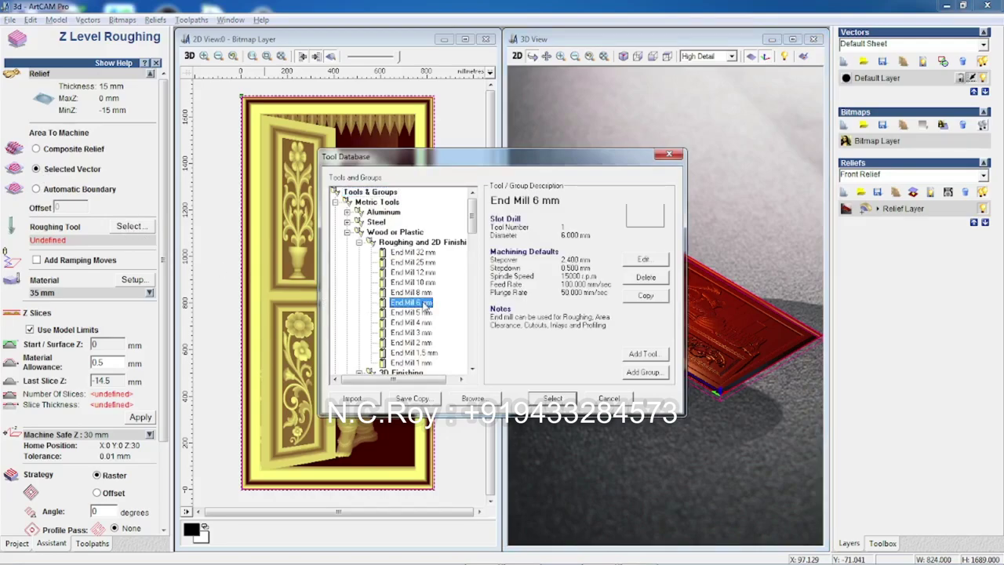
click(642, 260)
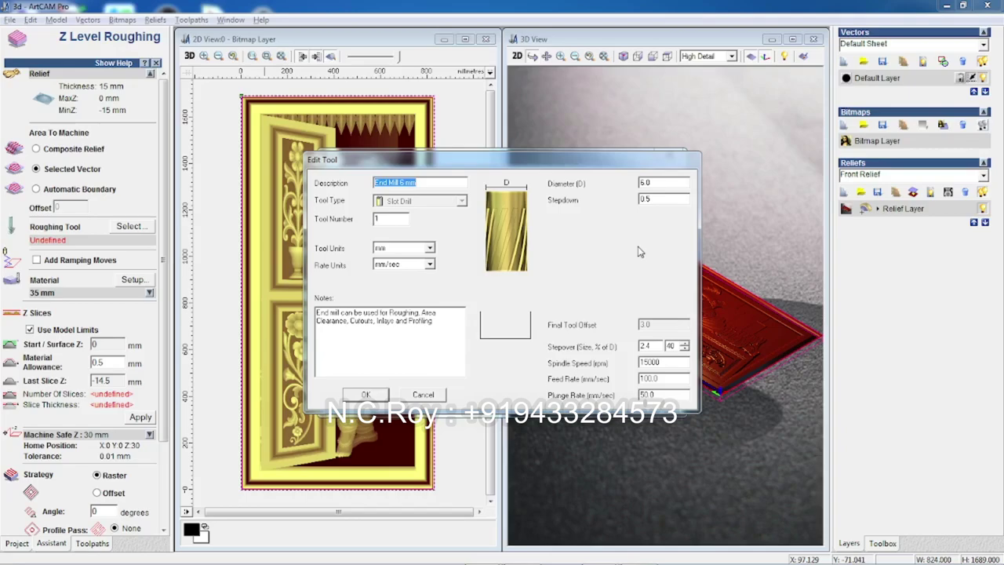
double_click(653, 199)
text(5)
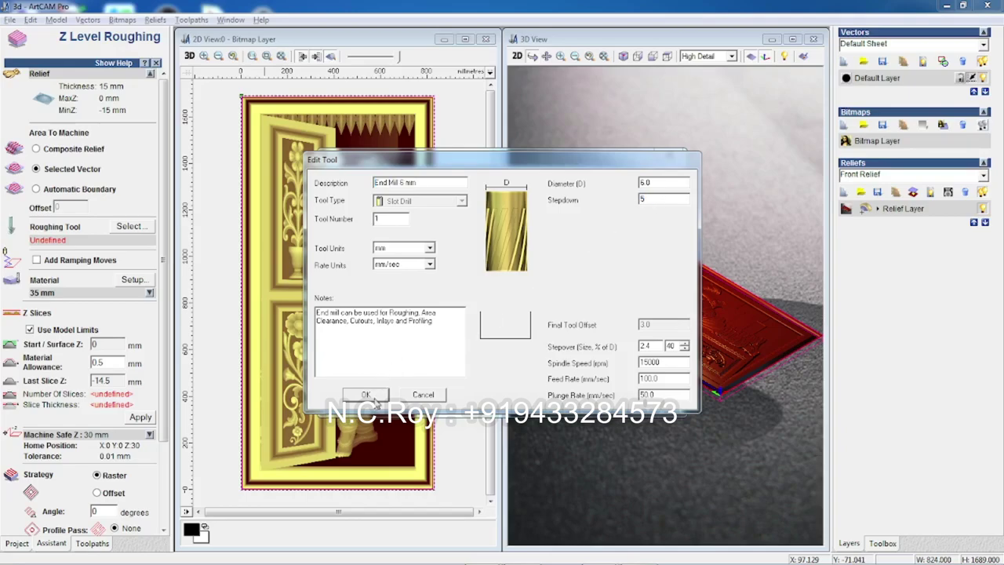
click(375, 400)
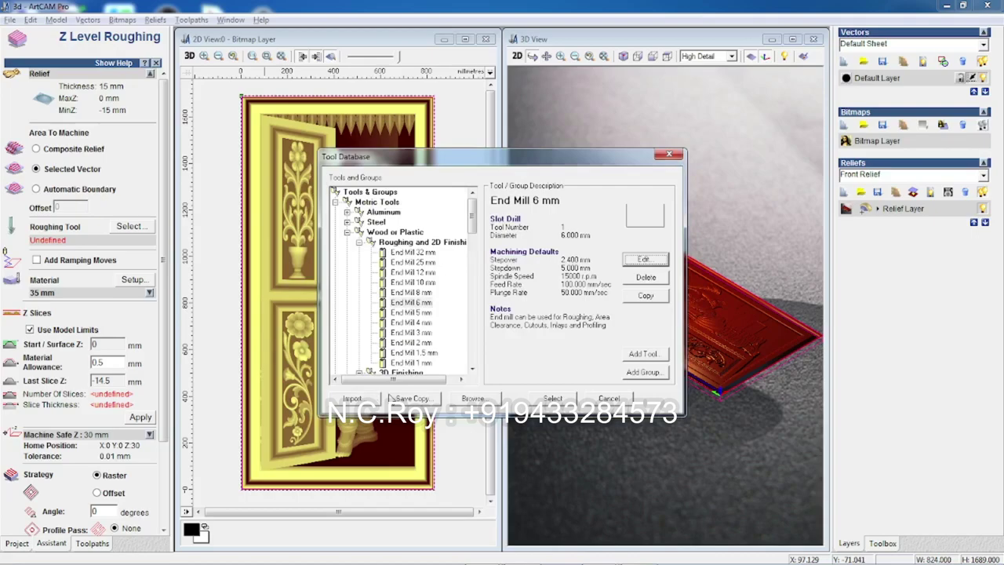
click(575, 399)
- Confirm the 35 mm material setup and calculate the Z level roughing toolpath with the Raster strategy
scroll(182, 392, down, 3)
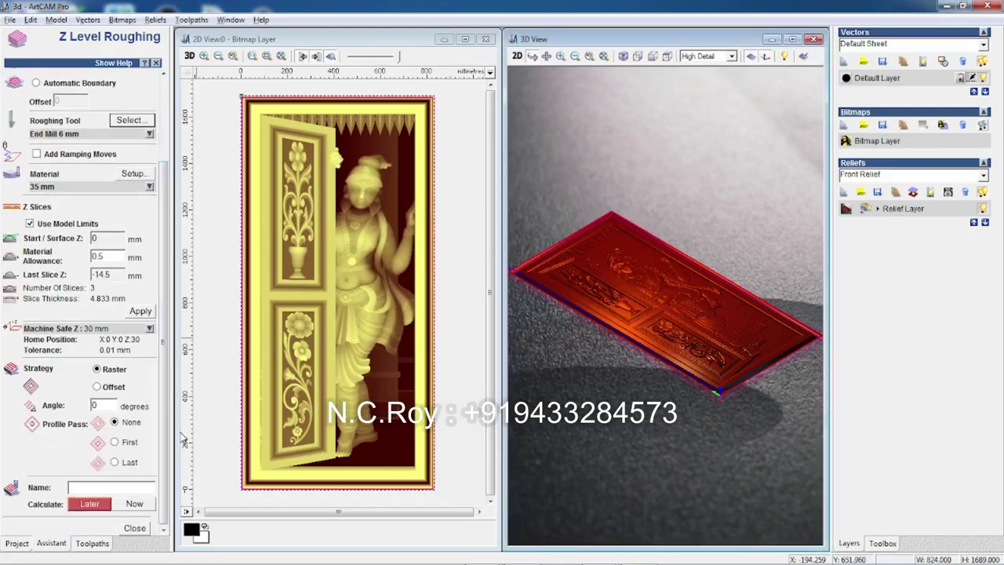
click(145, 179)
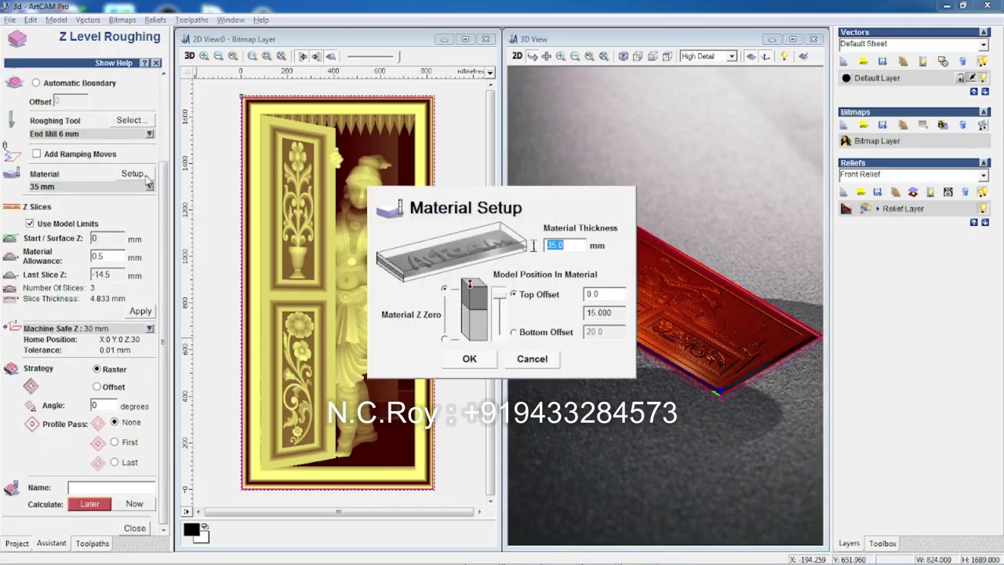
click(472, 361)
click(133, 506)
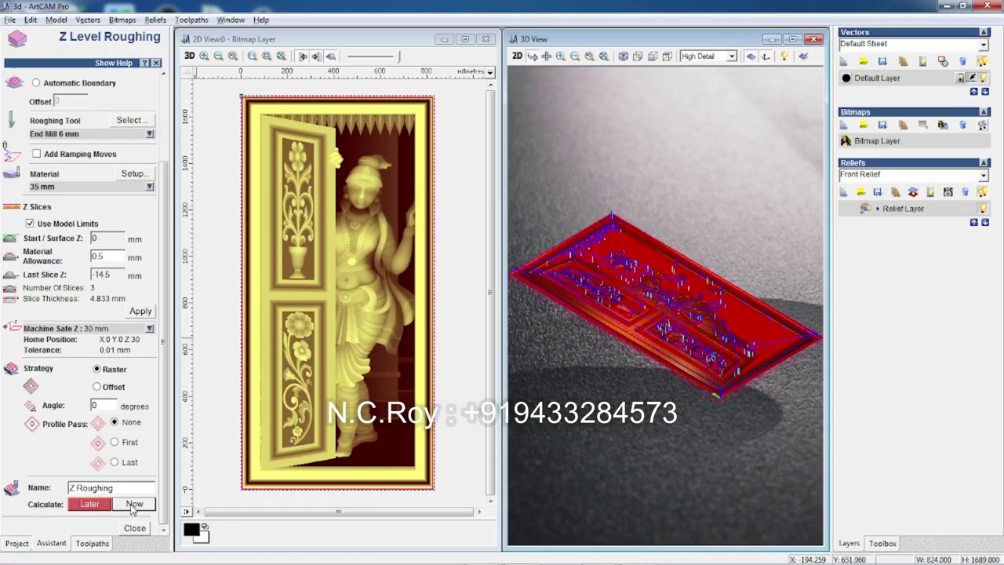
click(135, 527)
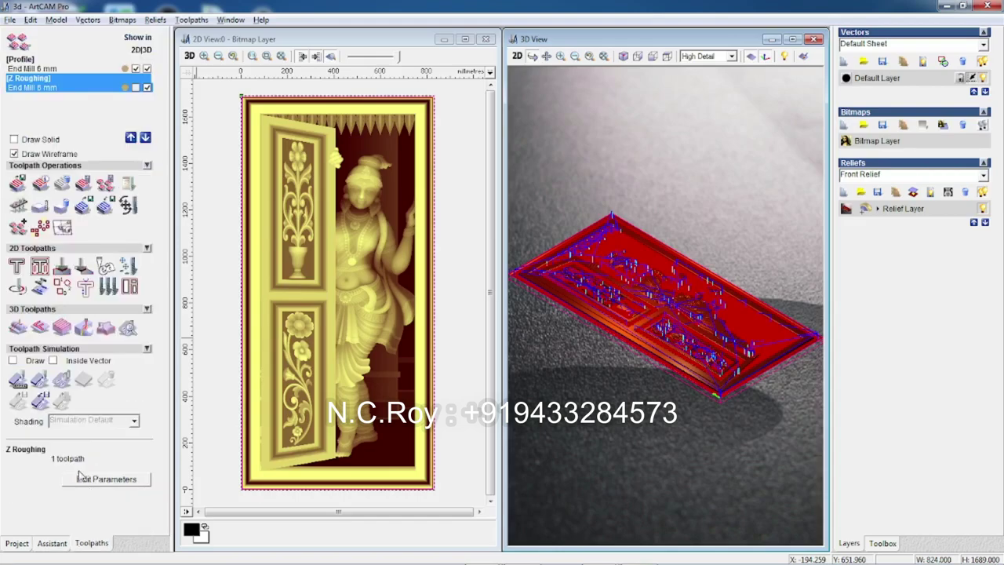
- Start a Machine Relief toolpath on the selected vector with the Raster strategy
click(18, 329)
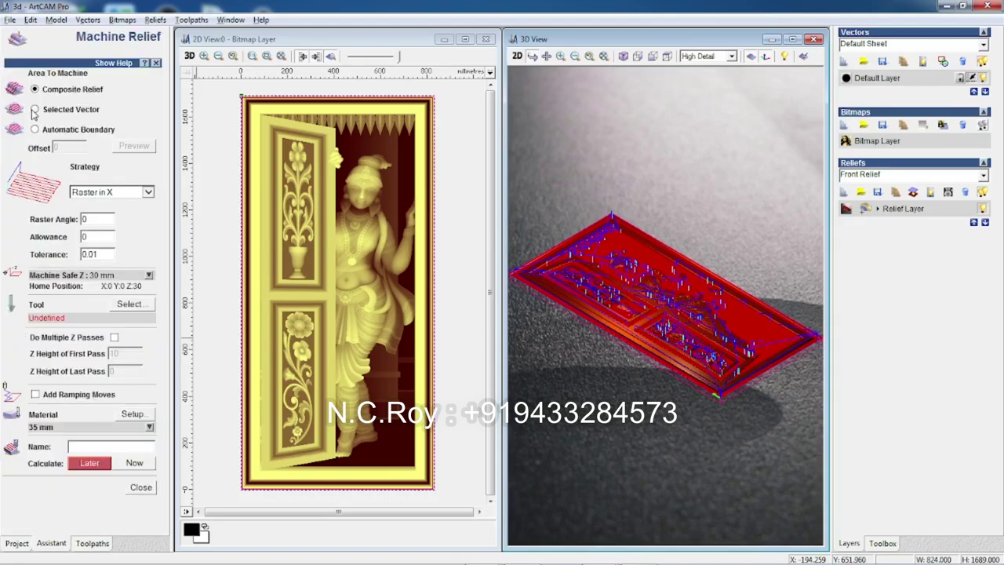
click(34, 110)
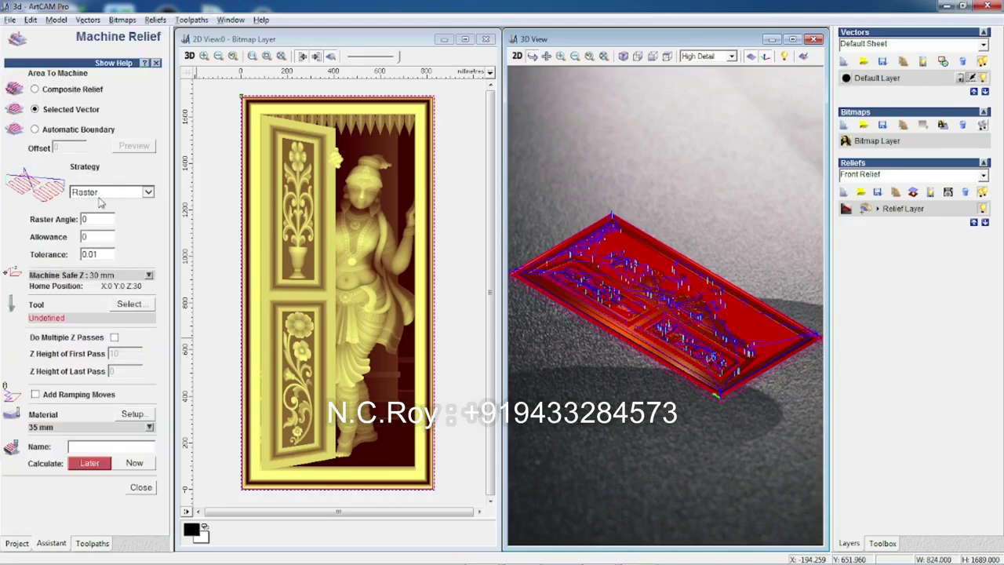
click(147, 194)
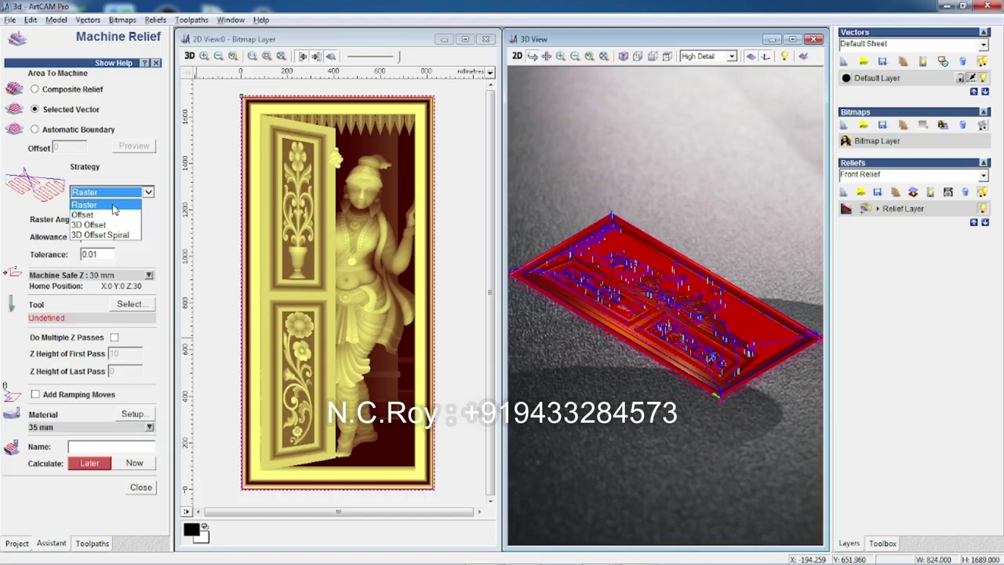
click(114, 205)
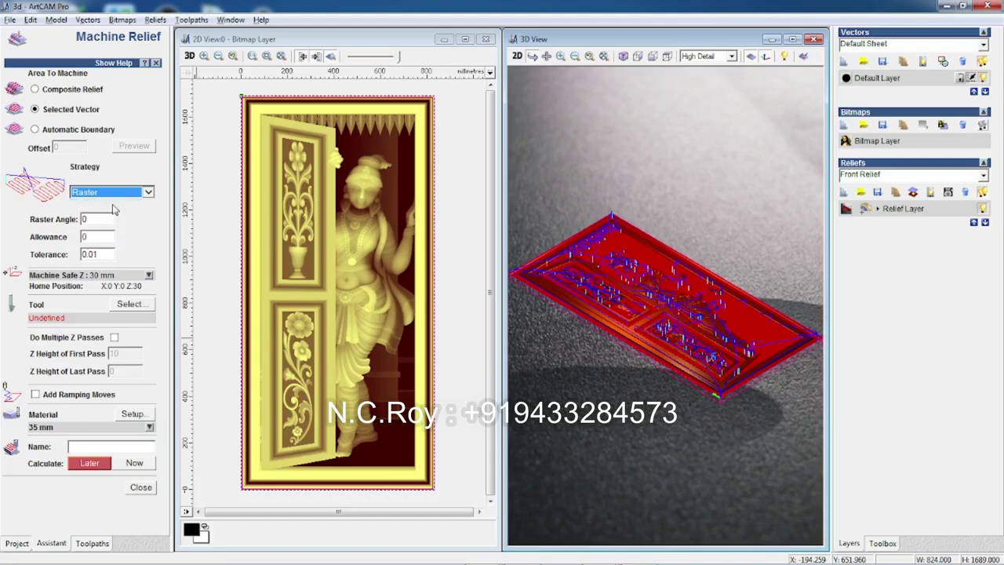
- Assign the Ball Nose 5 mm tool from the 3D Finishing group to the Machine Relief toolpath, keeping its existing cutting parameters
click(142, 306)
drag(476, 227, 476, 265)
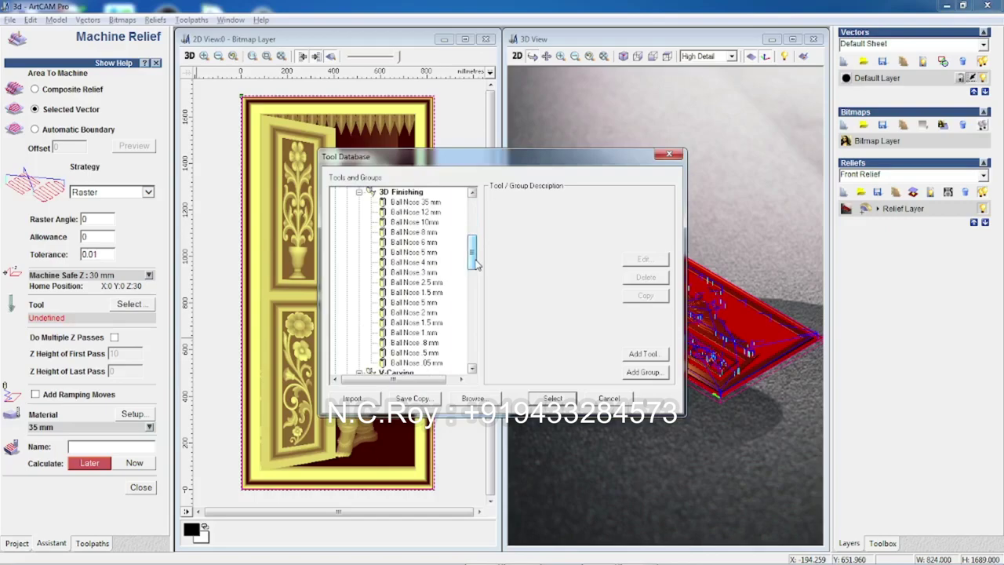
click(416, 254)
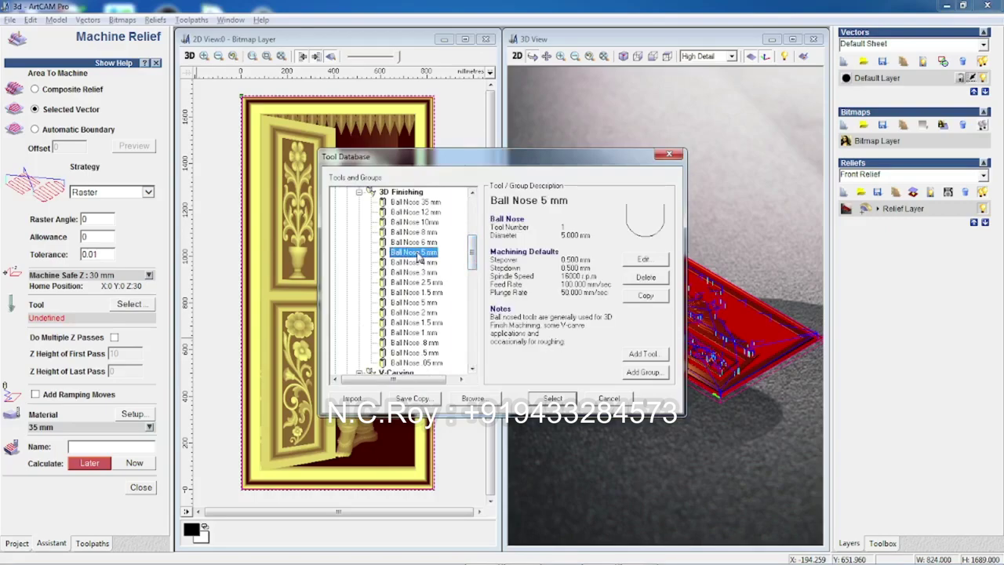
click(643, 259)
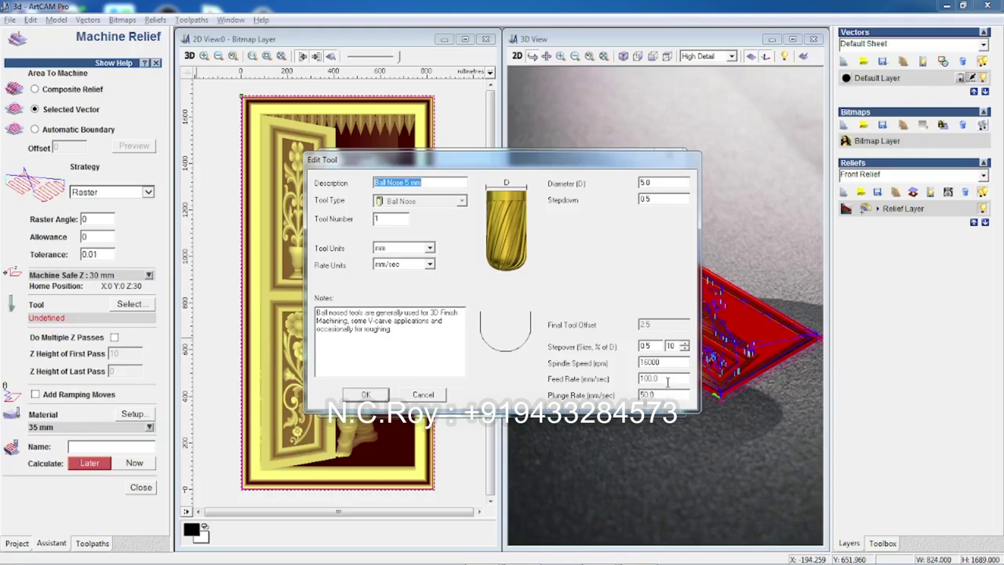
click(376, 396)
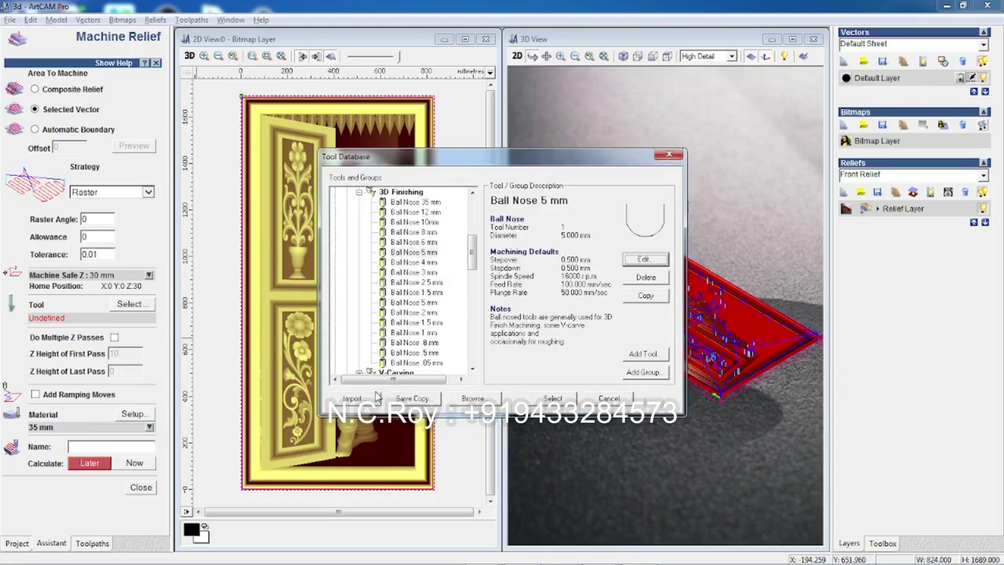
click(551, 398)
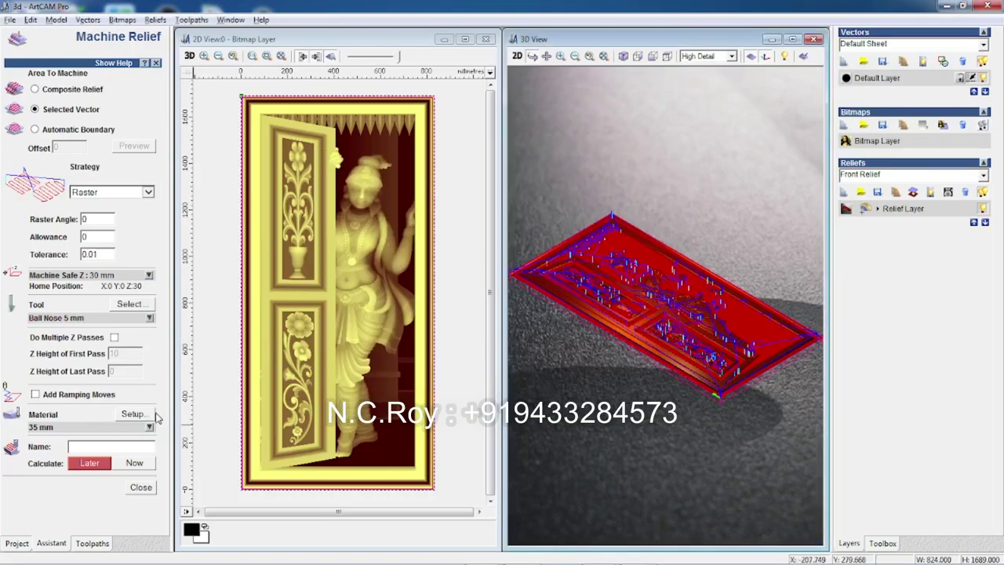
- Confirm the 35 mm material setup and calculate the Machine Relief toolpath, closing its settings
click(149, 415)
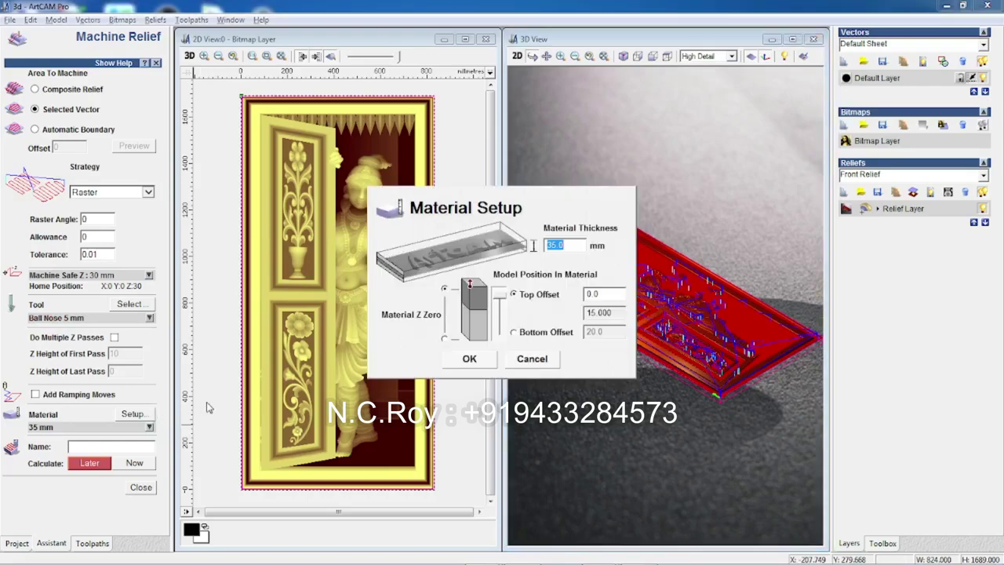
click(469, 360)
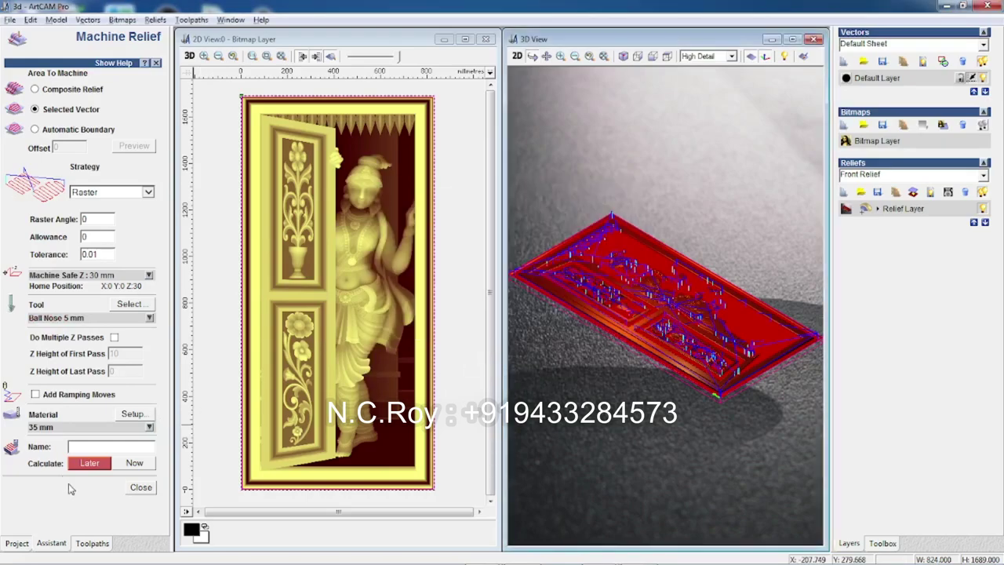
click(135, 463)
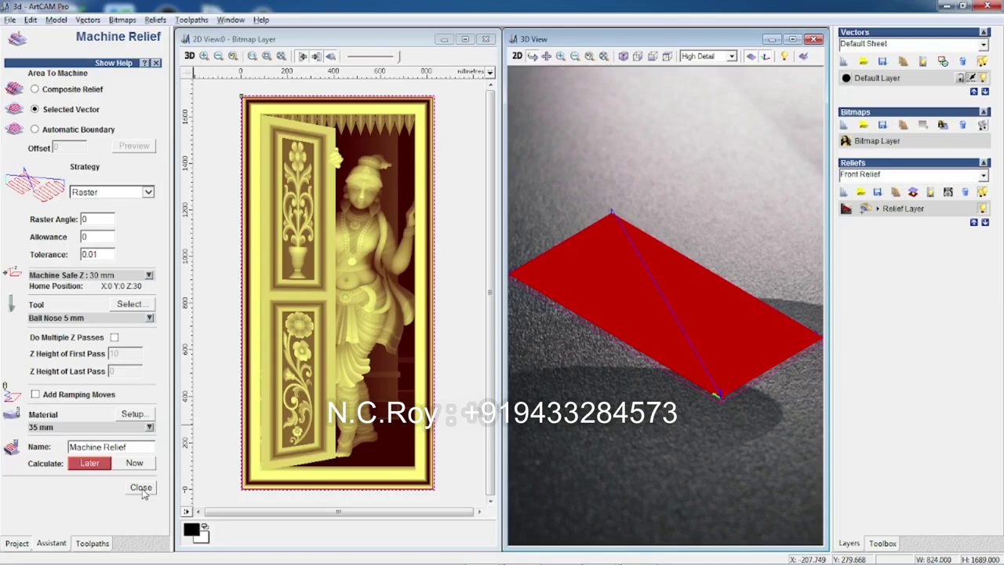
click(141, 488)
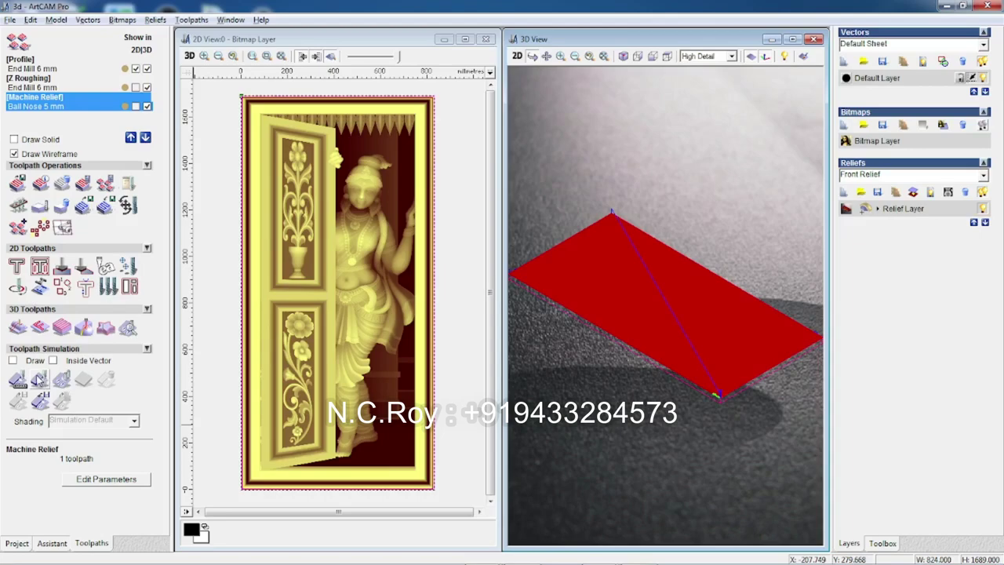
- Simulate the Machine Relief toolpath at Standard resolution on a block from 0 to -35 mm and view the result from the front
click(38, 379)
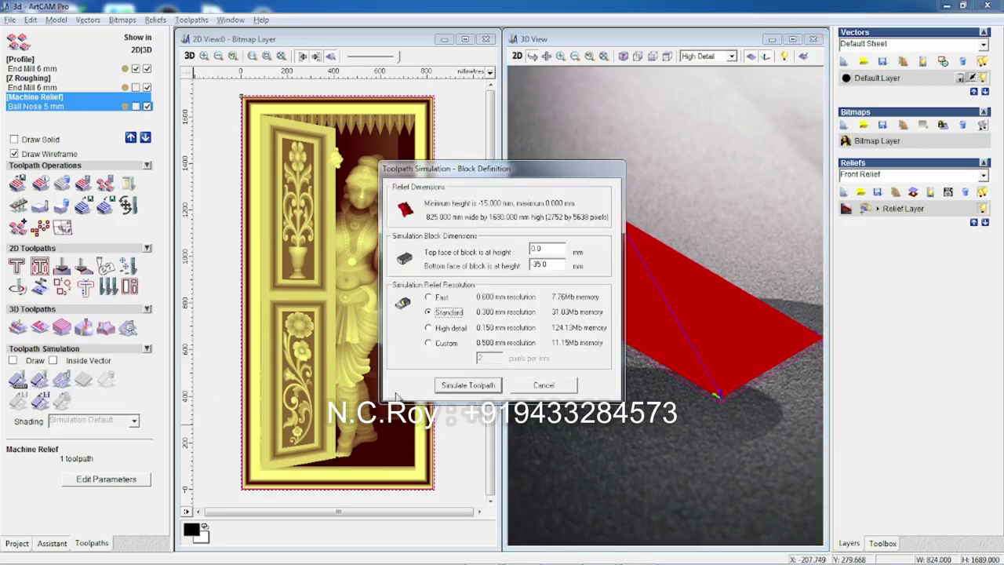
click(464, 385)
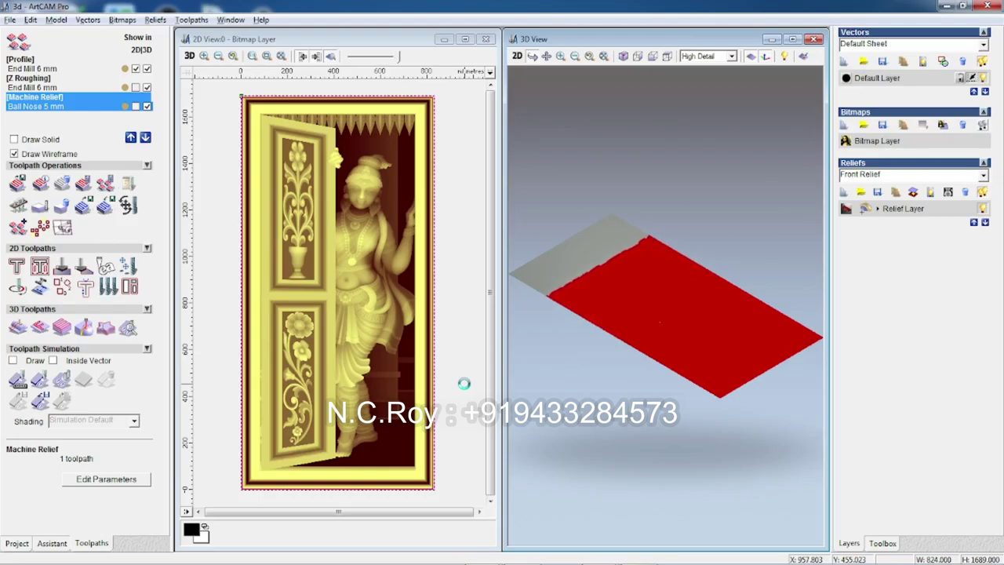
mouse_move(729, 376)
mouse_down()
mouse_move(695, 418)
mouse_move(705, 281)
mouse_move(688, 281)
mouse_up()
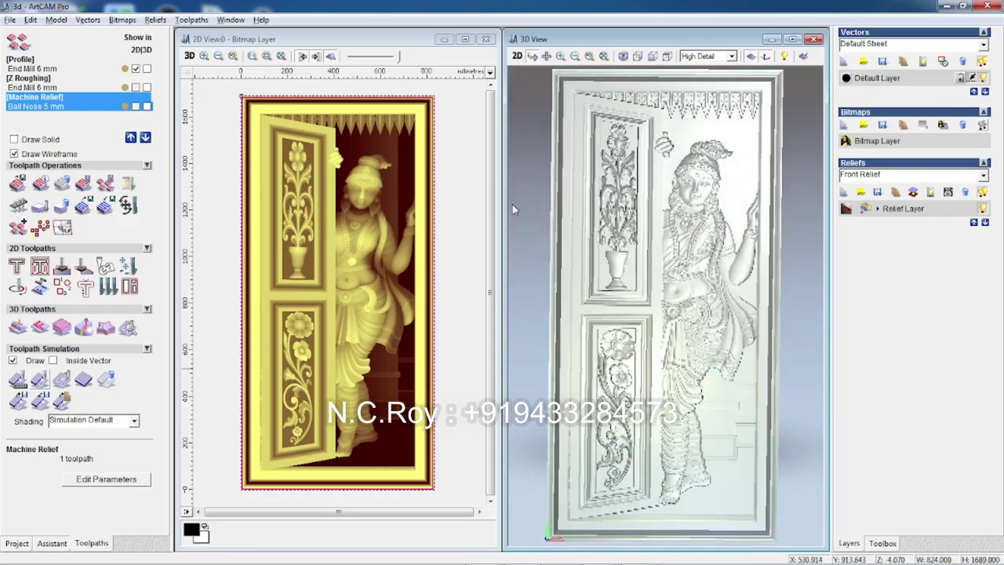
- Set up the End Mill 6 mm profile toolpath for saving in the CamtechRMS MM (*.cnc) machine format
click(48, 69)
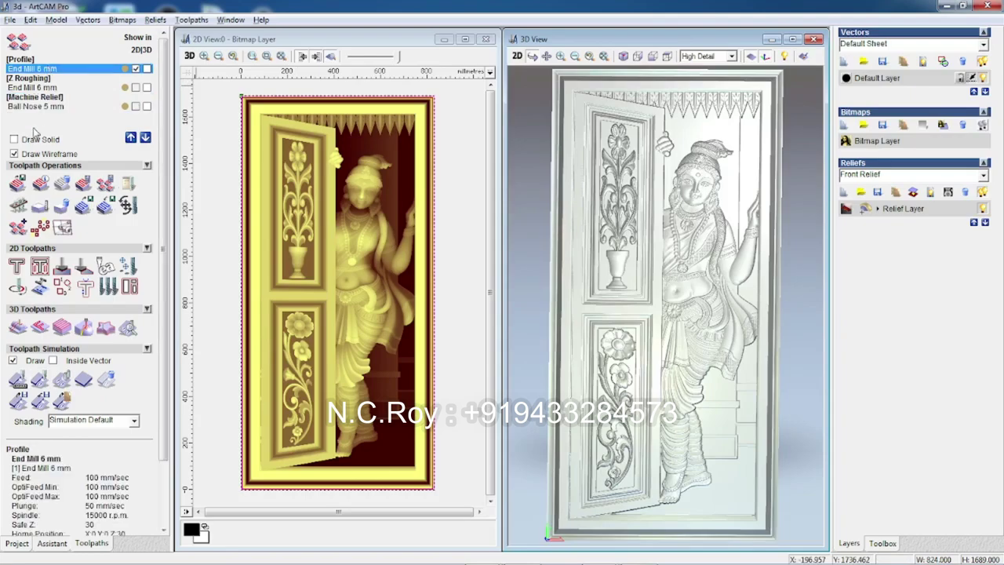
click(19, 185)
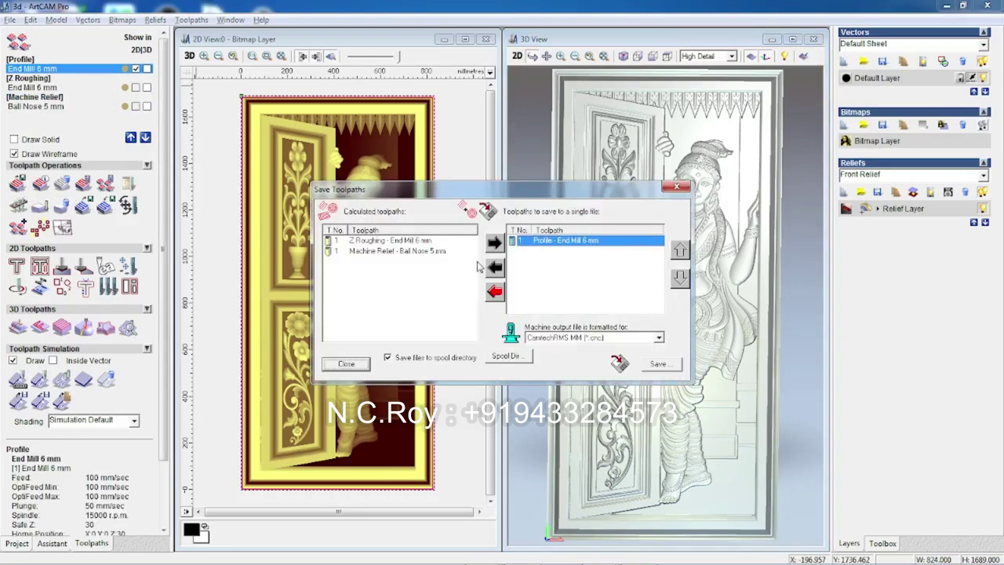
click(659, 339)
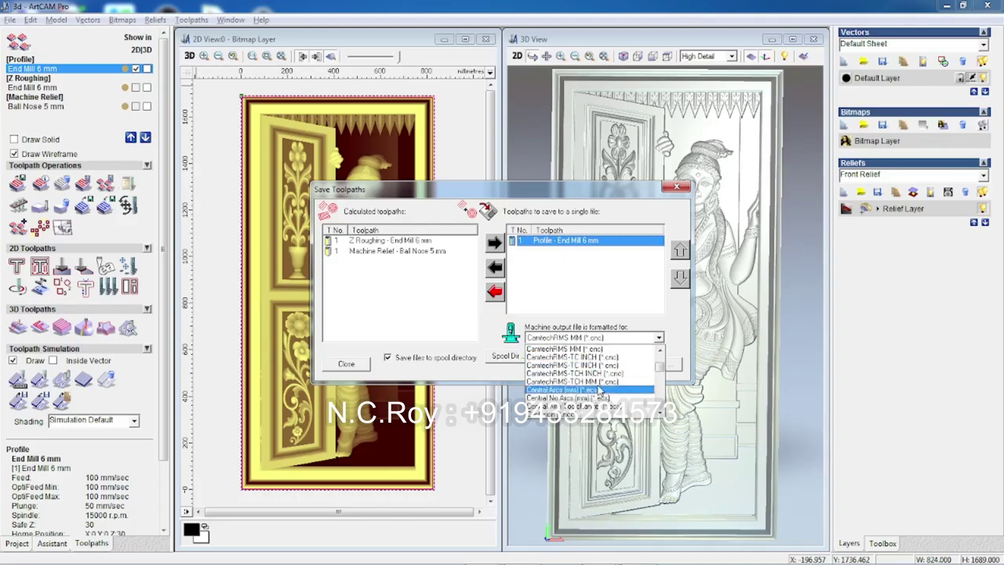
click(680, 317)
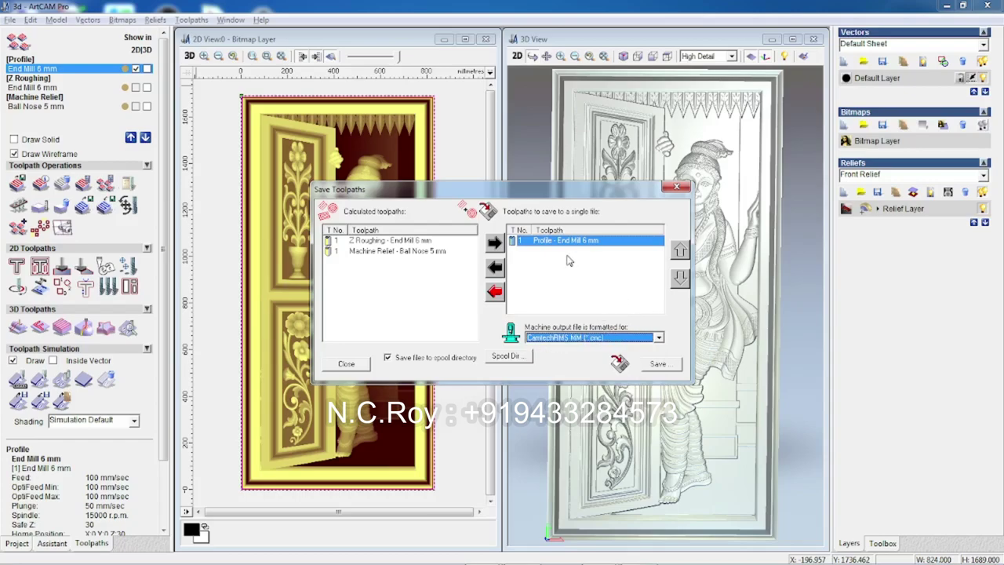
- Save the profile toolpath as "1st border checking with 6mm endmill" in the desktop folder "3d toolpath"
click(657, 366)
click(359, 240)
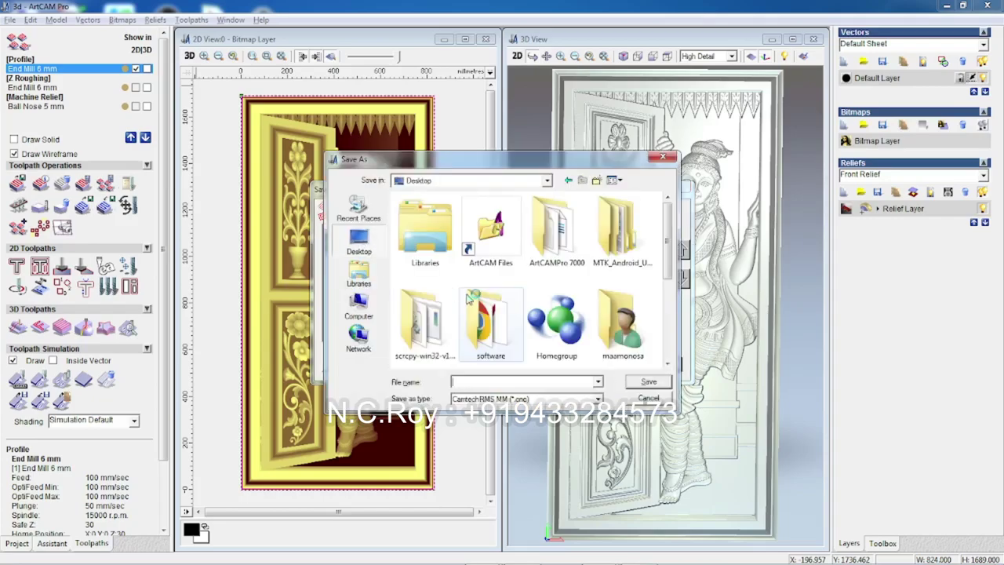
click(670, 355)
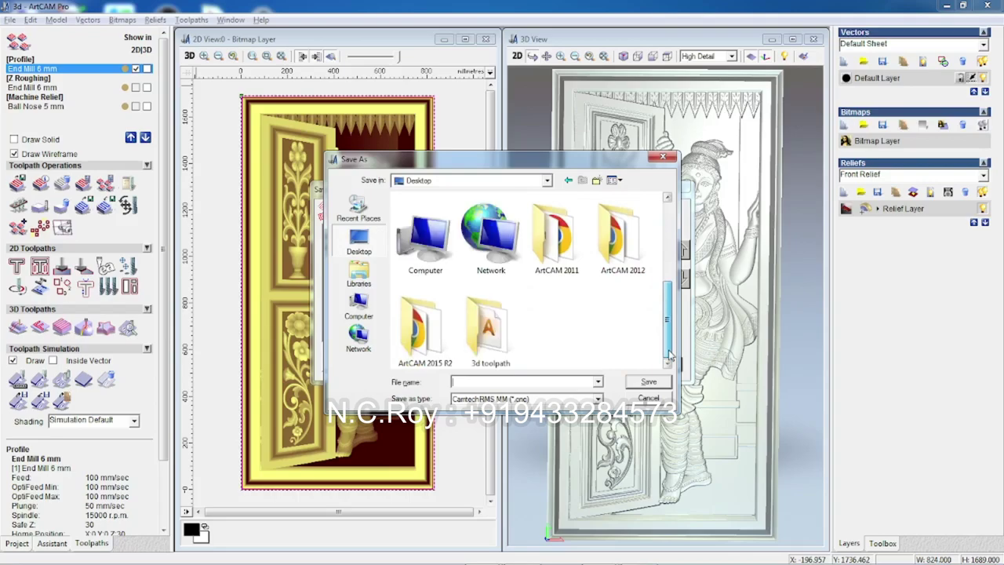
double_click(496, 337)
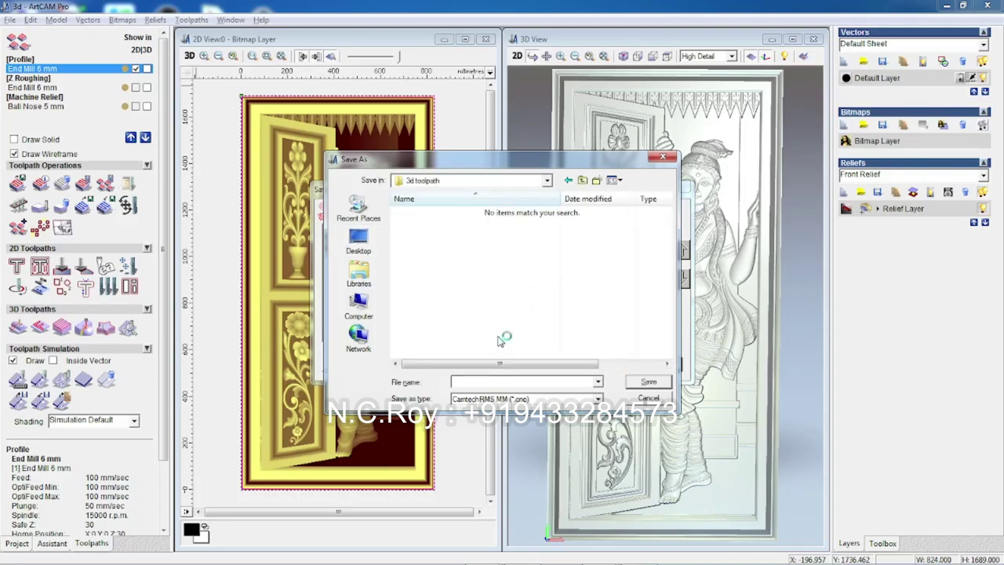
click(479, 381)
text(1st border checking wi)
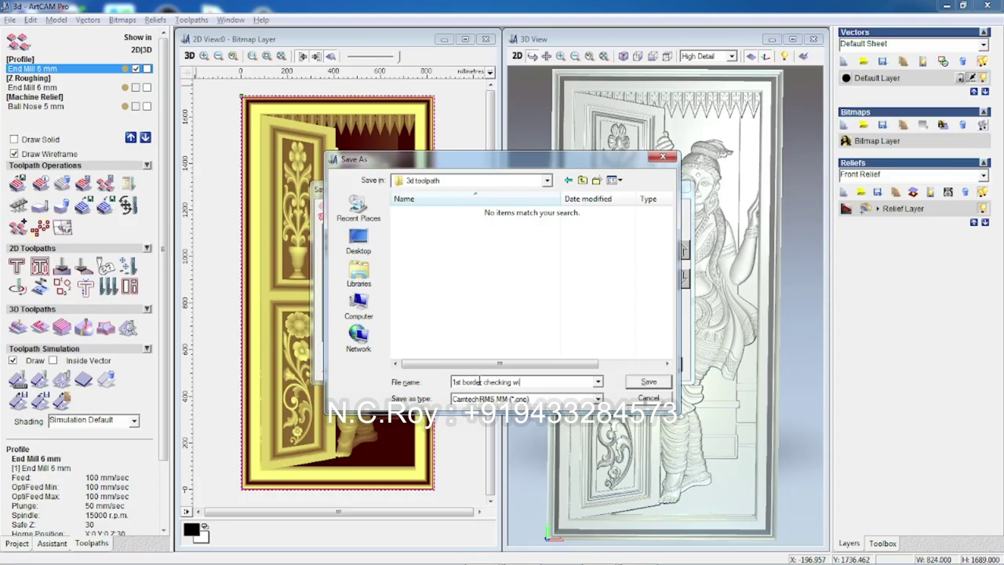
text(th 6mm endmi)
click(644, 385)
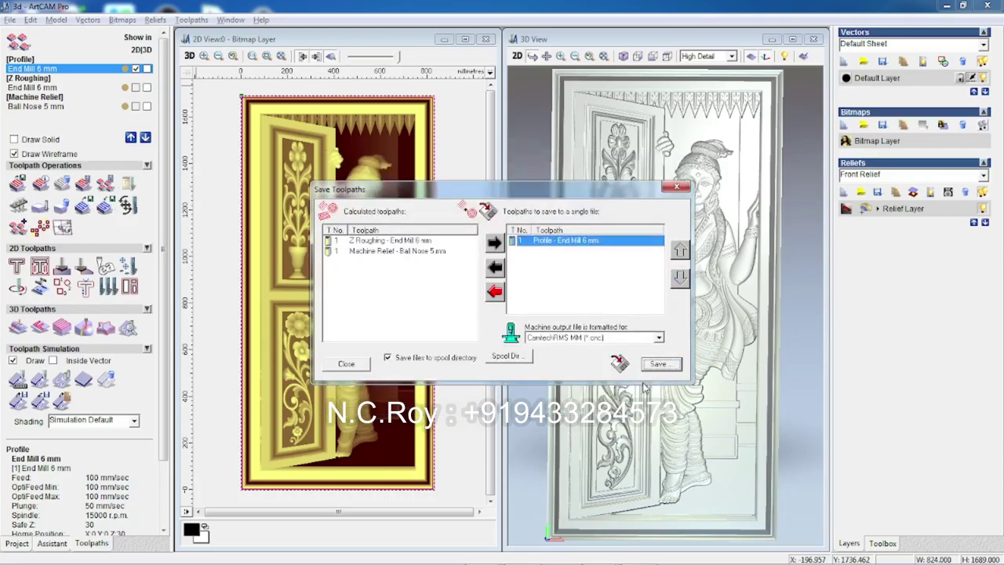
- Replace the profile with the Z Roughing toolpath and save it as "2nd toolpath z leveling with 6mm endmill"
click(496, 268)
click(426, 241)
click(495, 243)
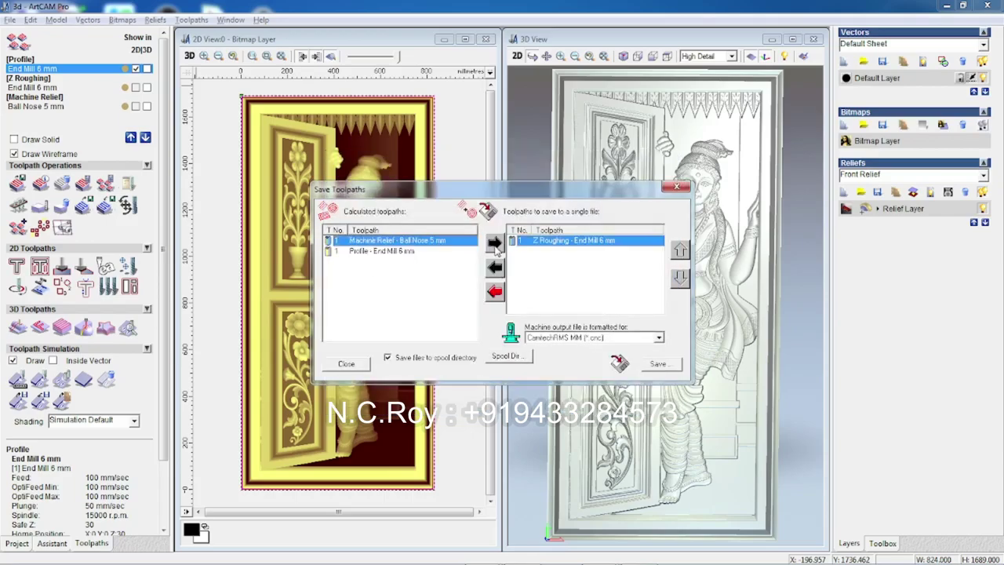
click(658, 364)
text(2nd toolpath z leveling with 6mm endmill)
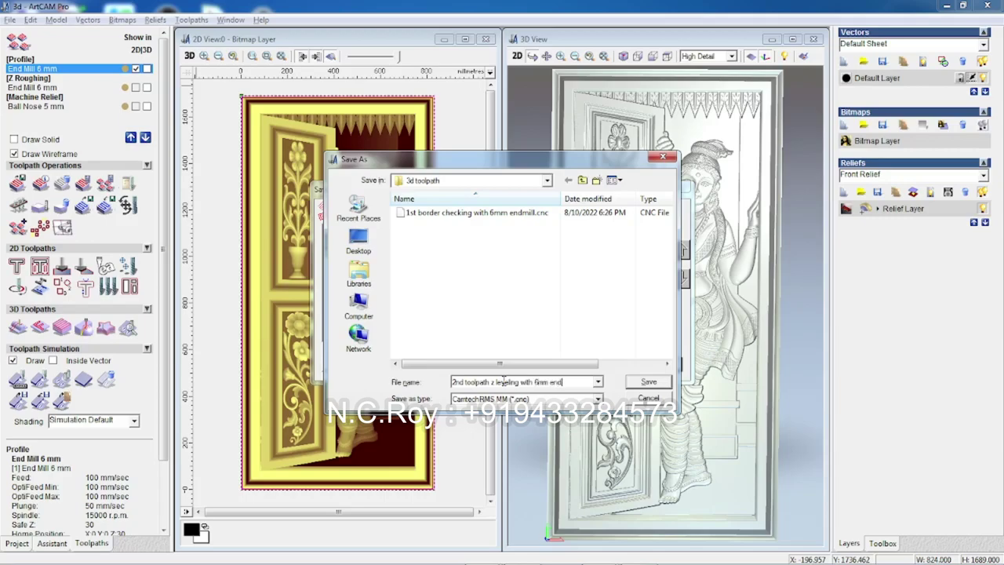
click(658, 383)
- Replace Z Roughing with the Machine Relief toolpath, save it as "last 3d toolpath with 6mm ball nose", and finish exporting
click(495, 267)
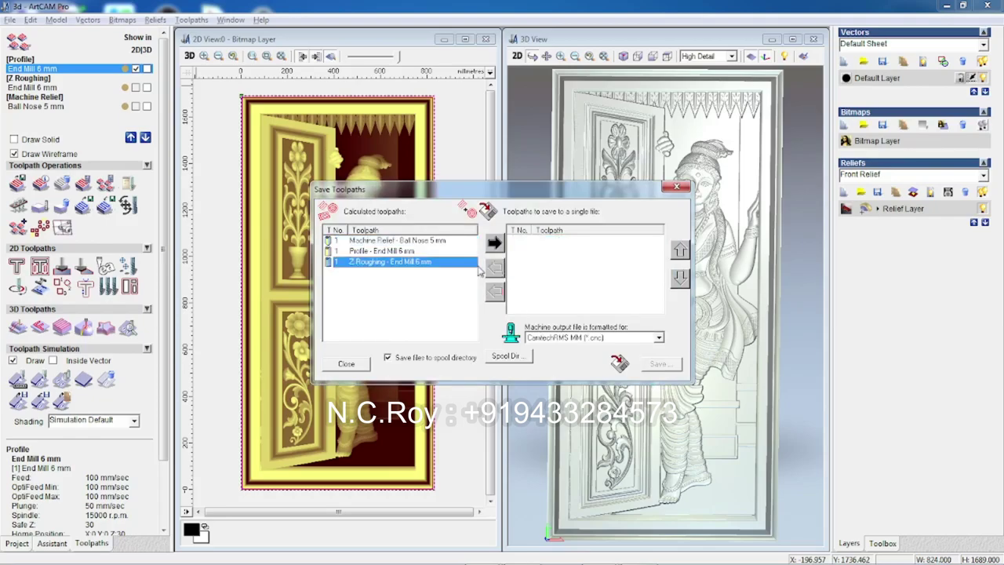
click(429, 241)
click(494, 243)
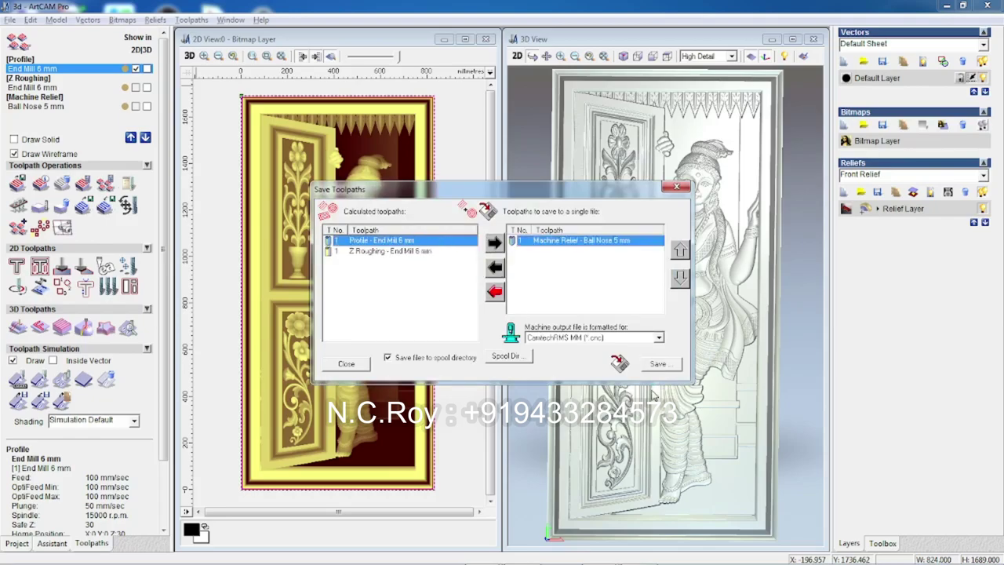
click(658, 364)
text(last 3d)
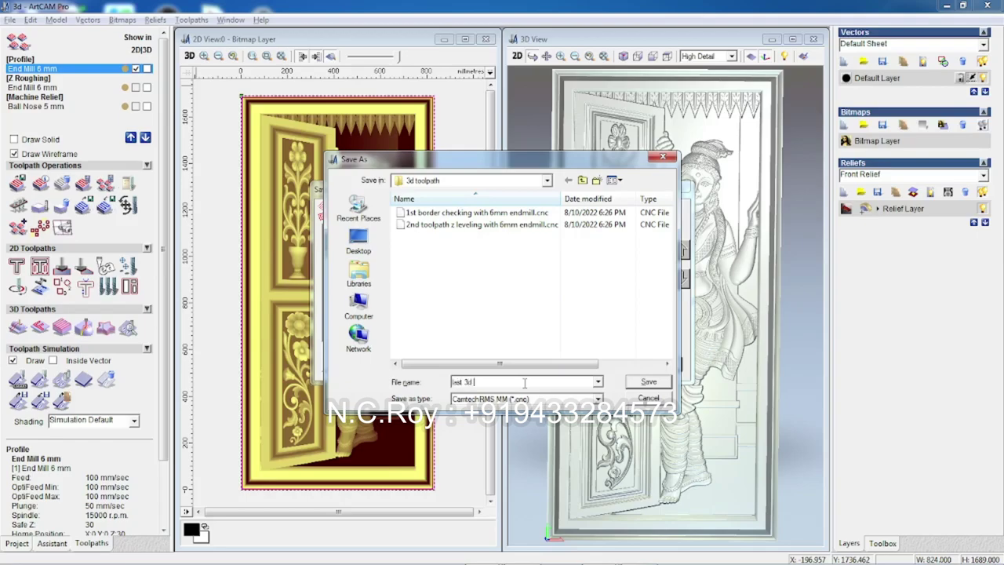
text( toolpath with 6mm ball nose)
click(637, 384)
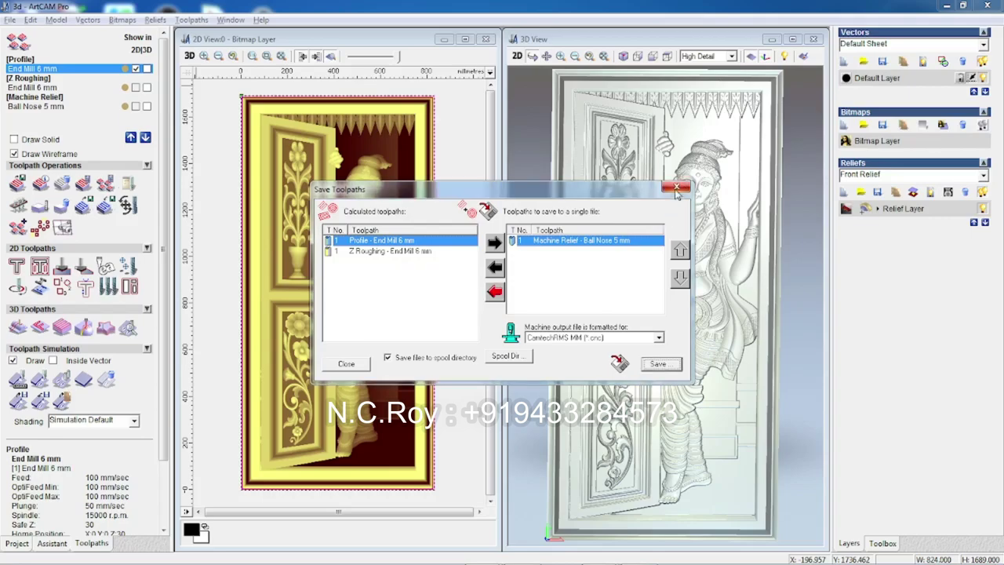
click(676, 186)
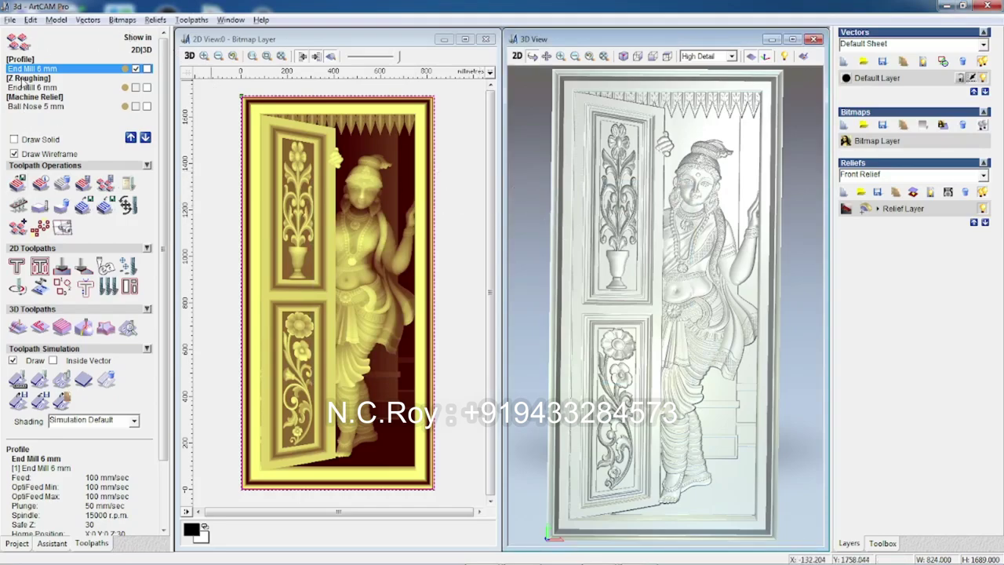
- Save the door relief model under its current file name and view the simulated relief up close
click(11, 17)
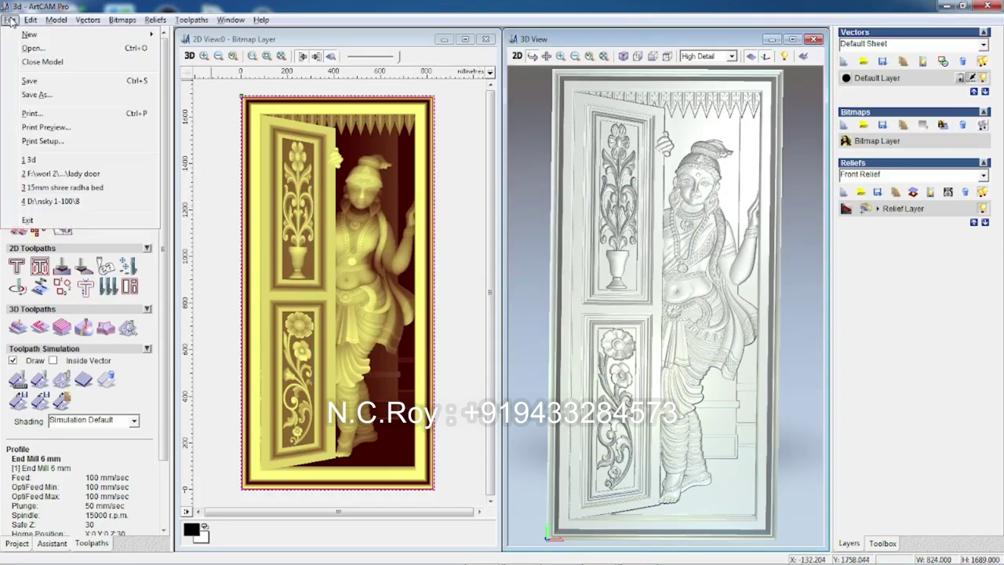
click(39, 83)
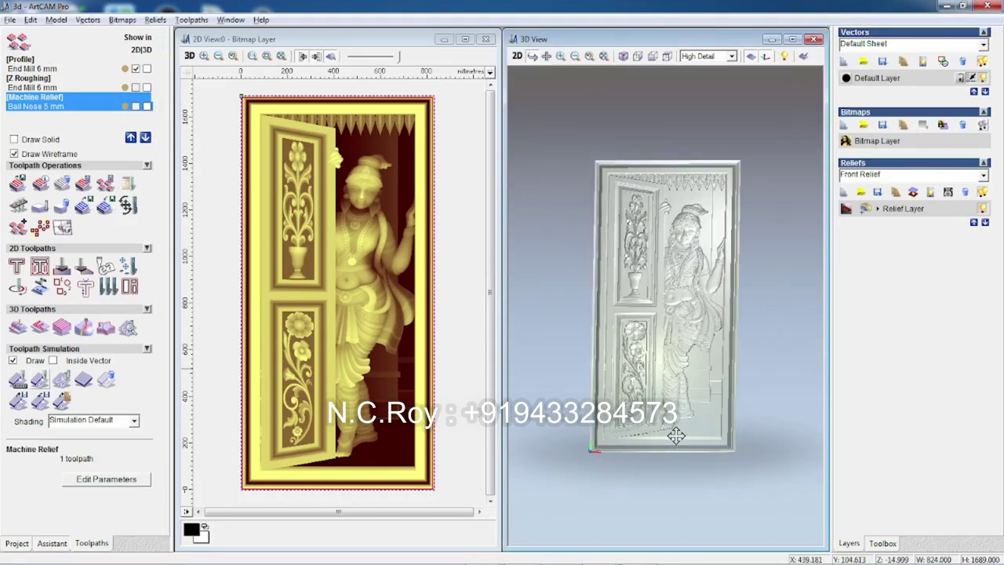
drag(672, 432, 695, 415)
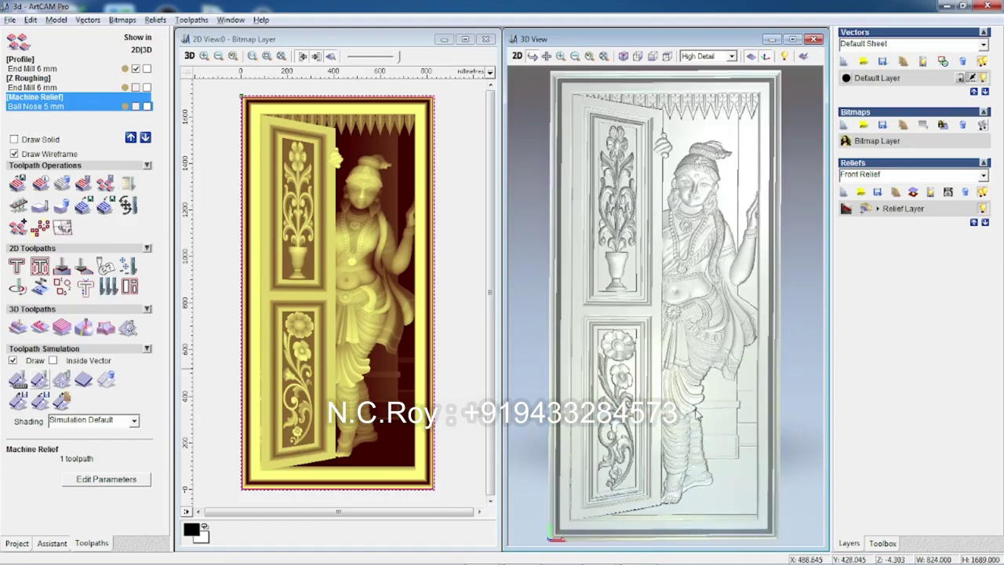